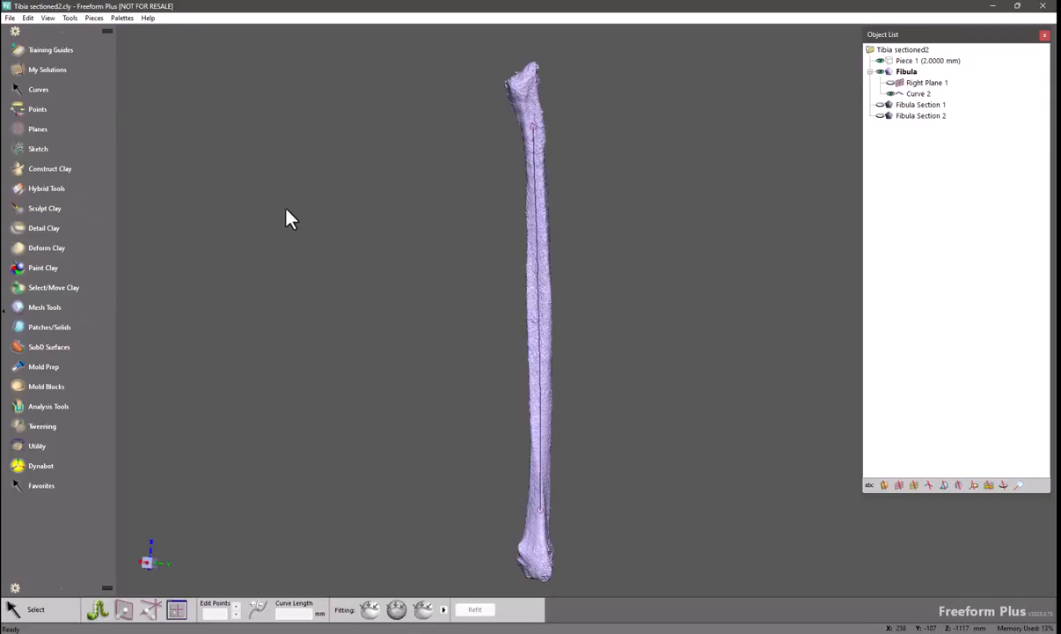
Try creating an array of 10 points spaced 25 mm apart along Curve 2 of the Fibula, starting at 0 mm distance.
click(62, 110)
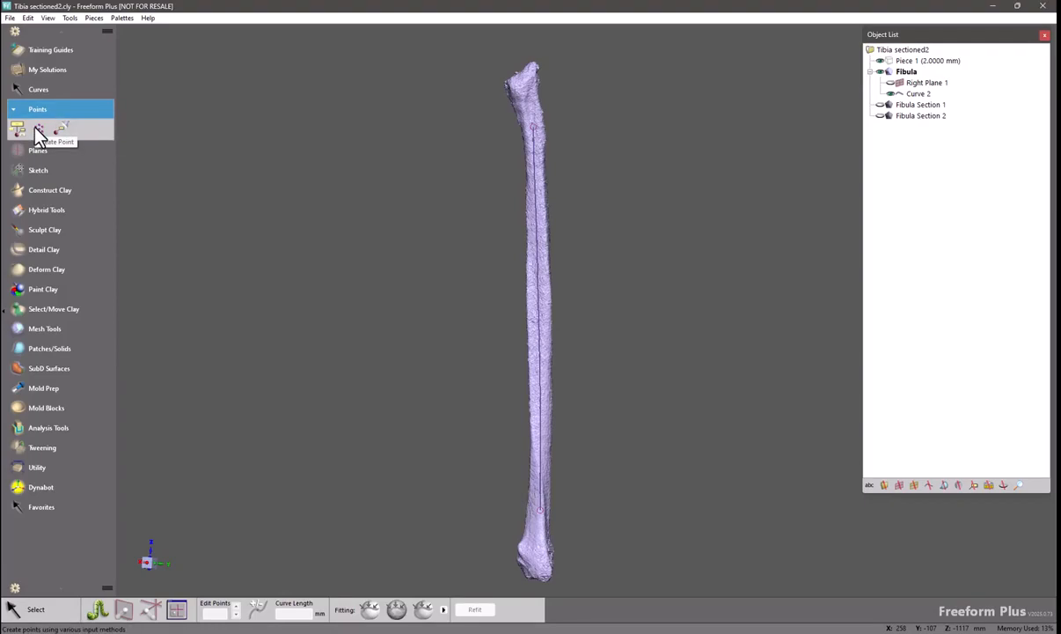
click(39, 132)
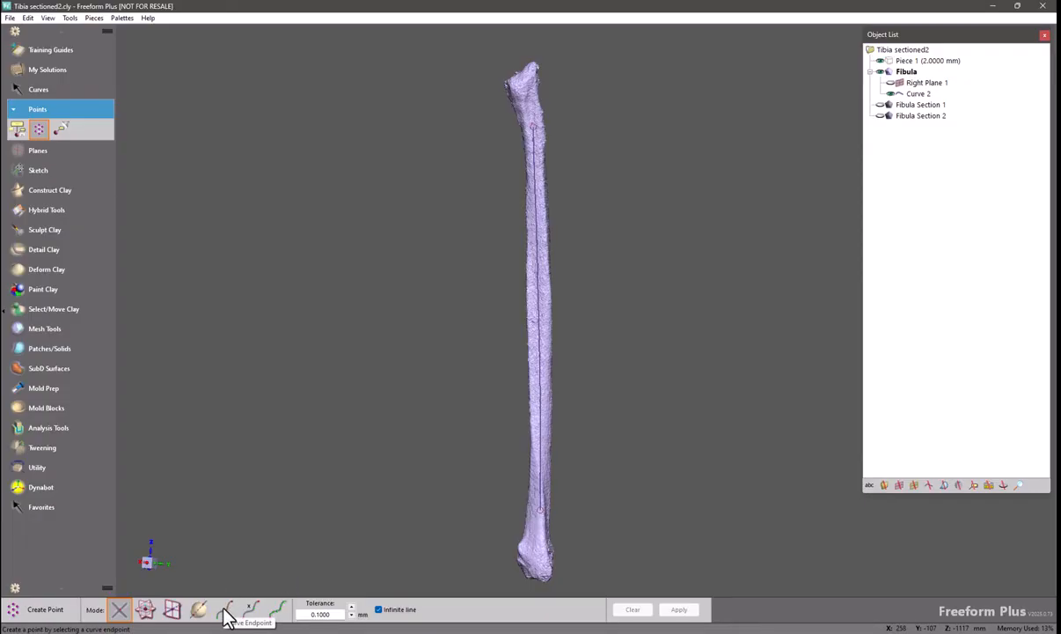
click(274, 609)
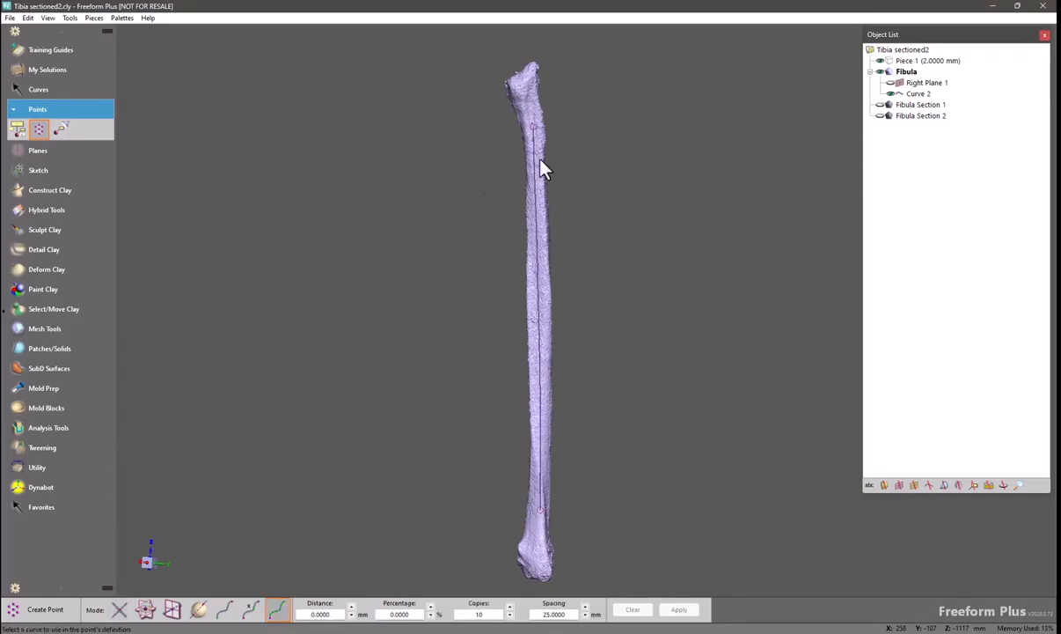
click(918, 94)
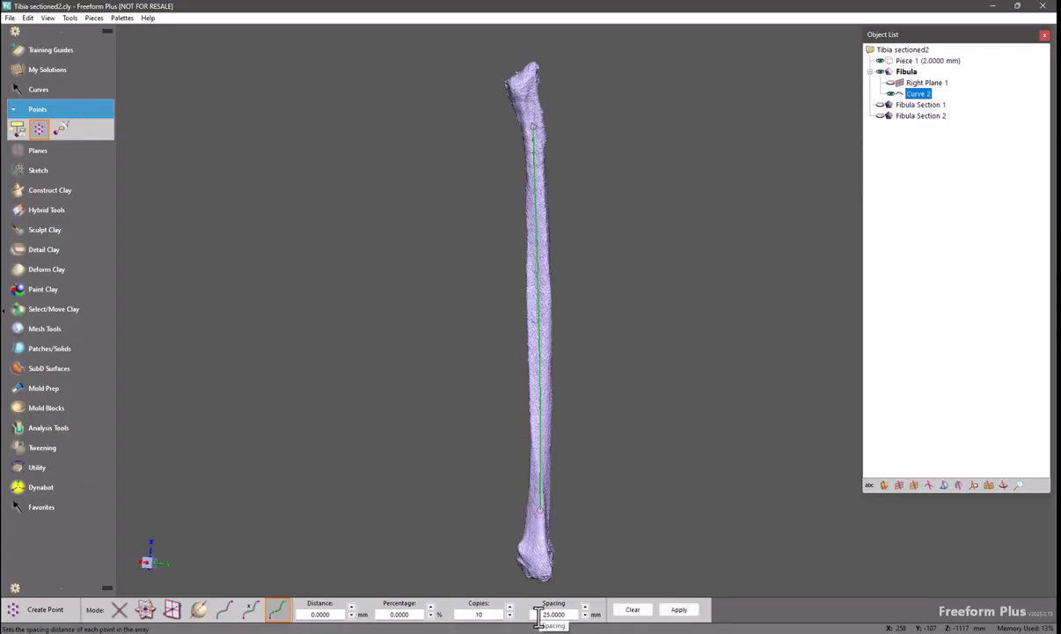
click(680, 609)
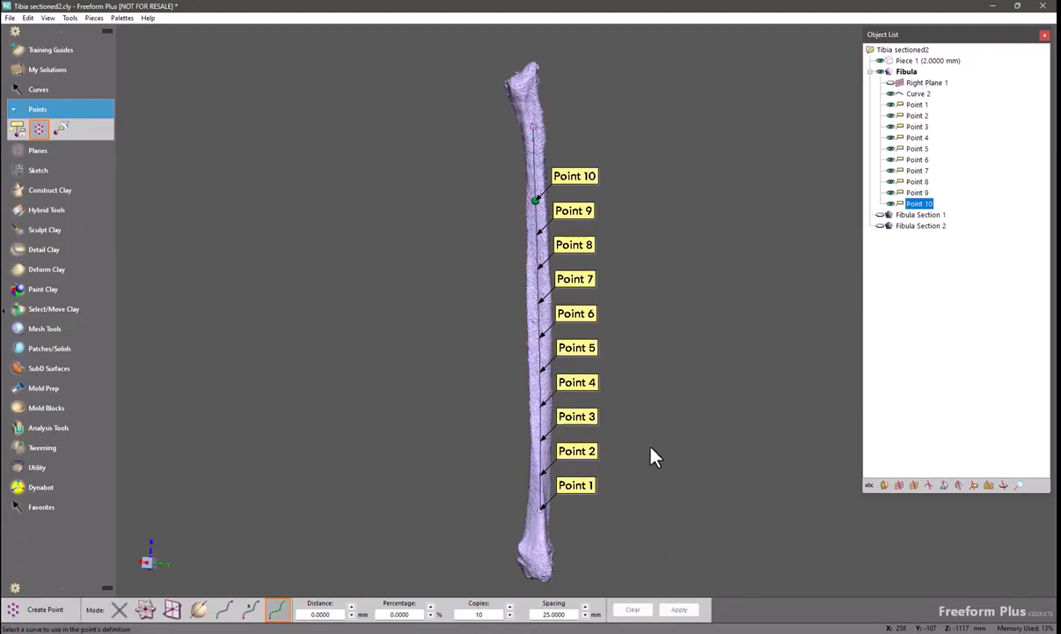
key(ctrl+z)
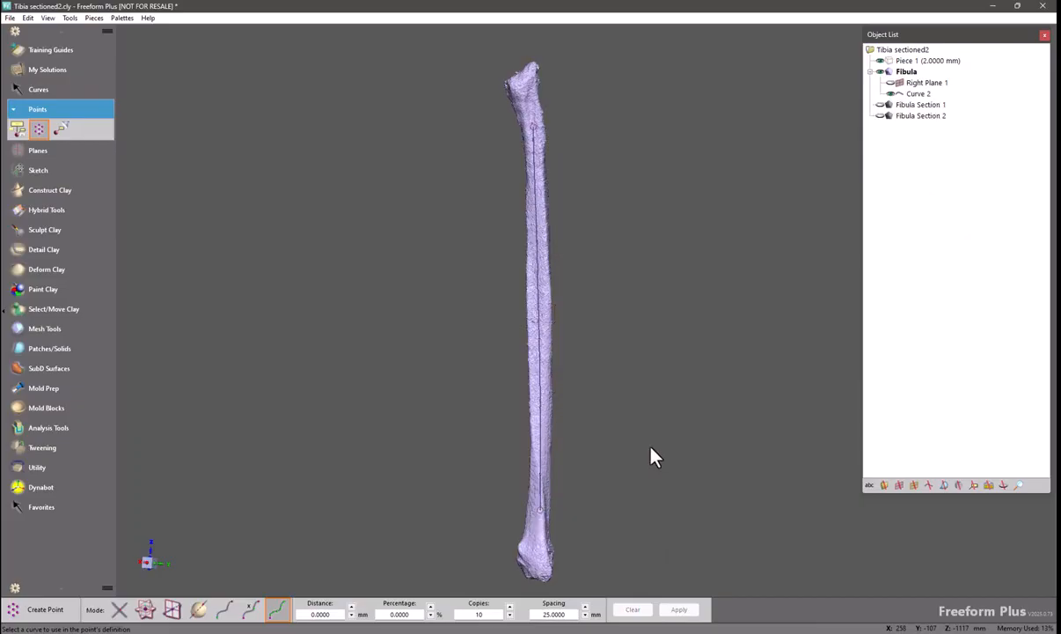
Try a 10-point array along Curve 2 with a 25 mm starting distance and 25 mm spacing.
double_click(320, 613)
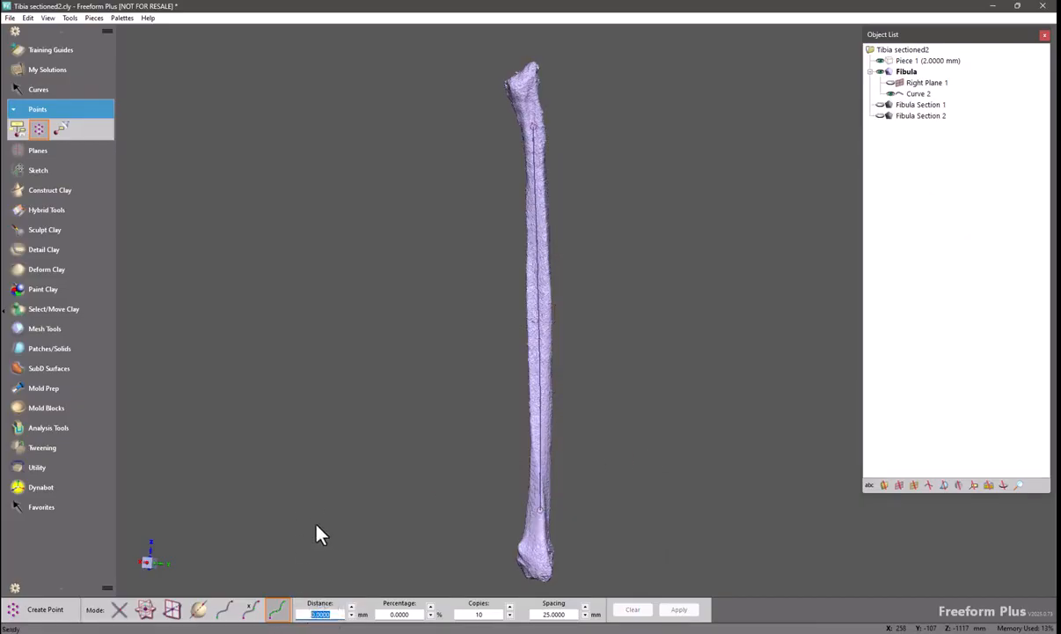
text(25)
key(Return)
click(914, 93)
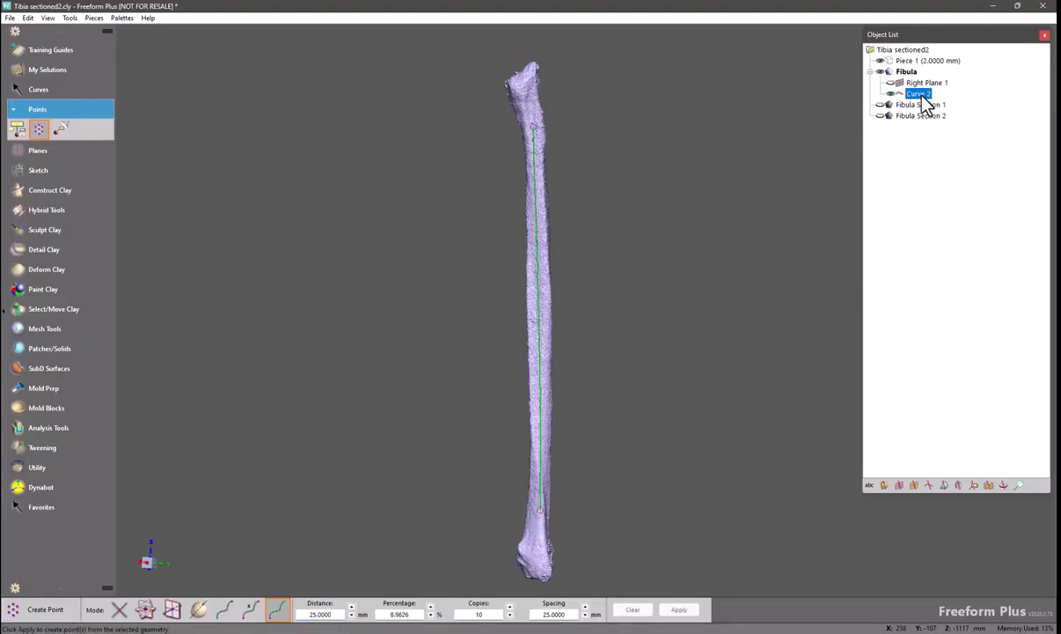
click(680, 611)
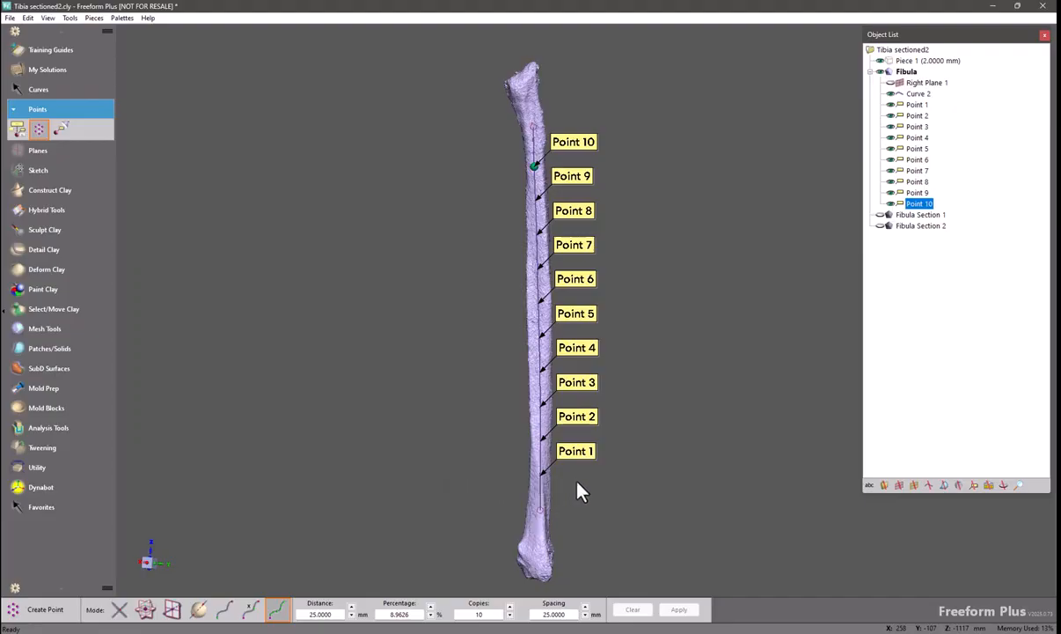
key(ctrl+z)
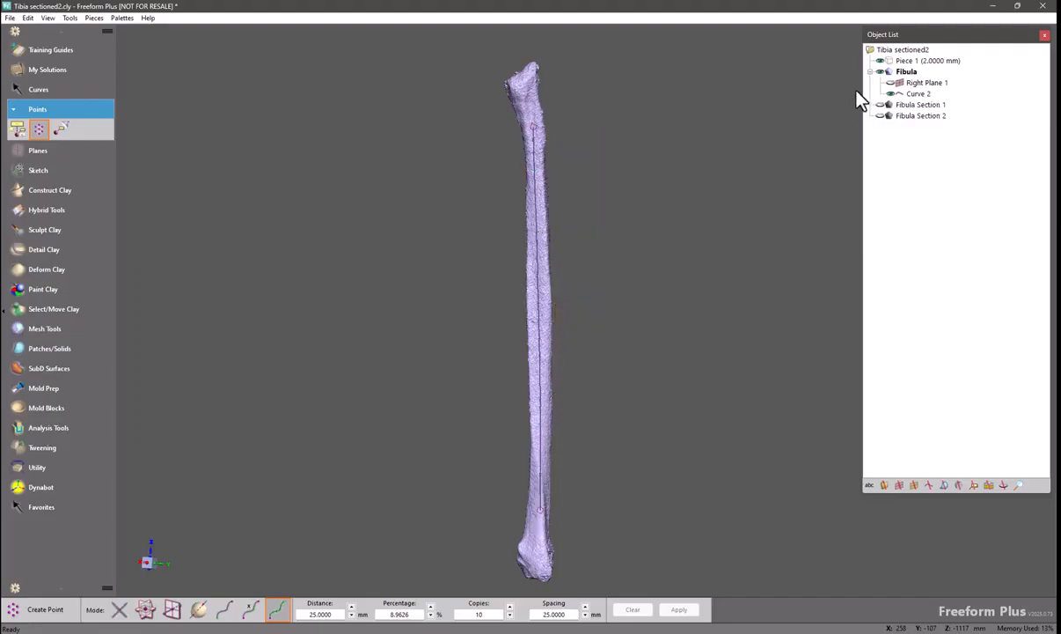
Hide the Fibula and its Curve 2, show Fibula Section 1 and make it the active piece.
click(881, 72)
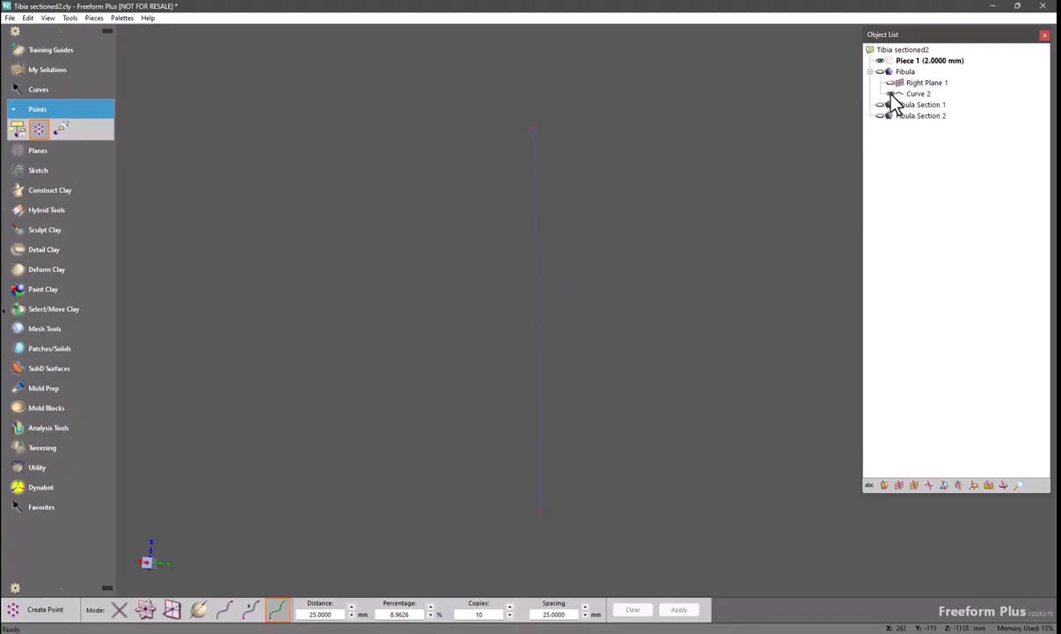
click(881, 104)
right_click(907, 107)
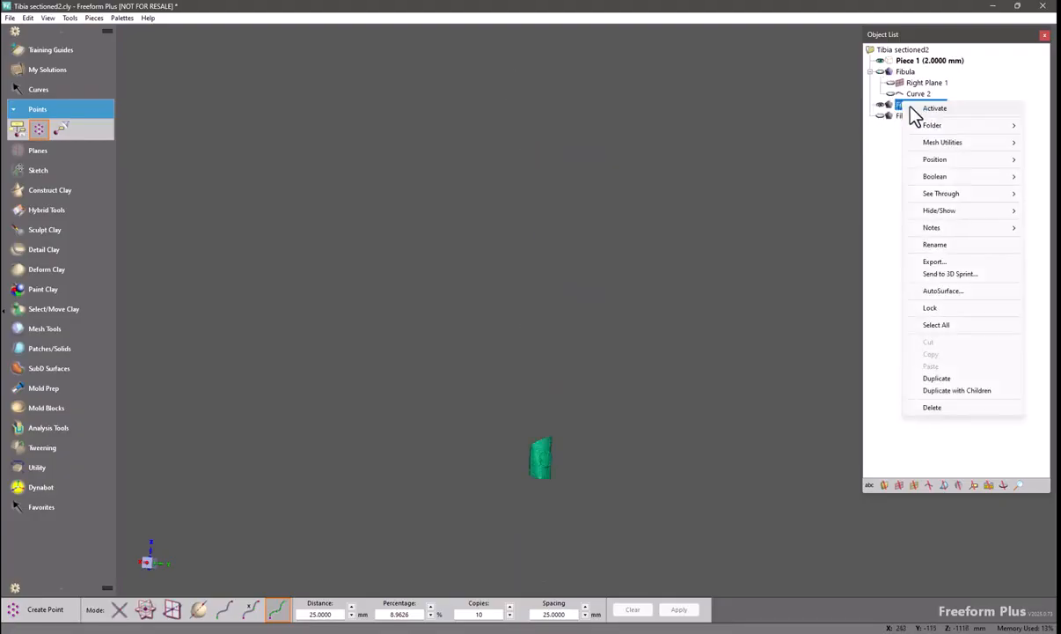
click(929, 109)
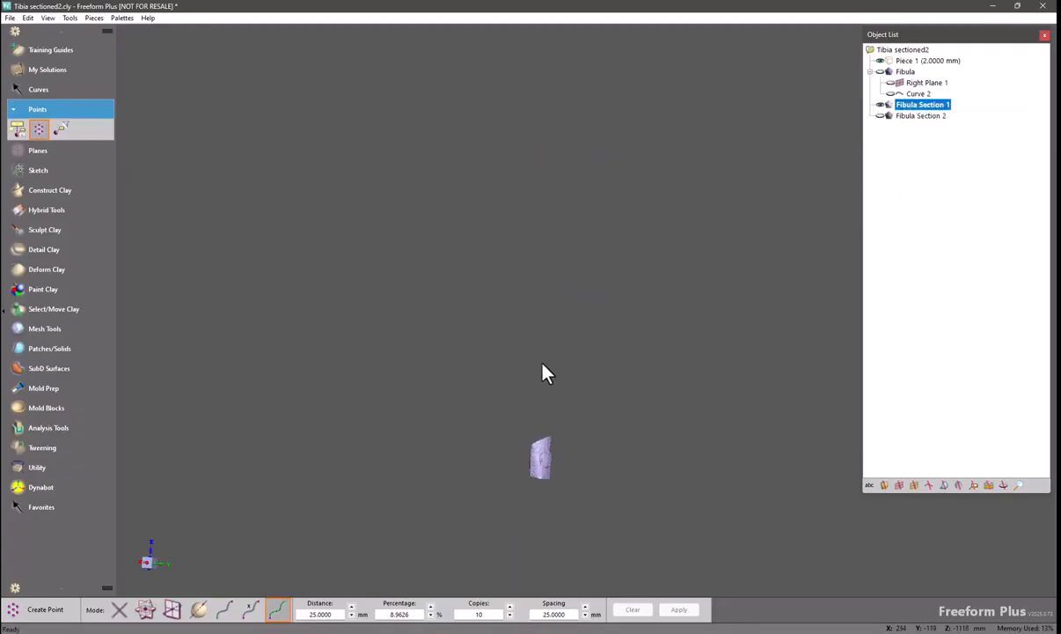
Draw two crossing straight curves, about 14.6 mm and 11.1 mm long, across the cut end face of Fibula Section 1.
middle_drag(543, 364, 568, 614)
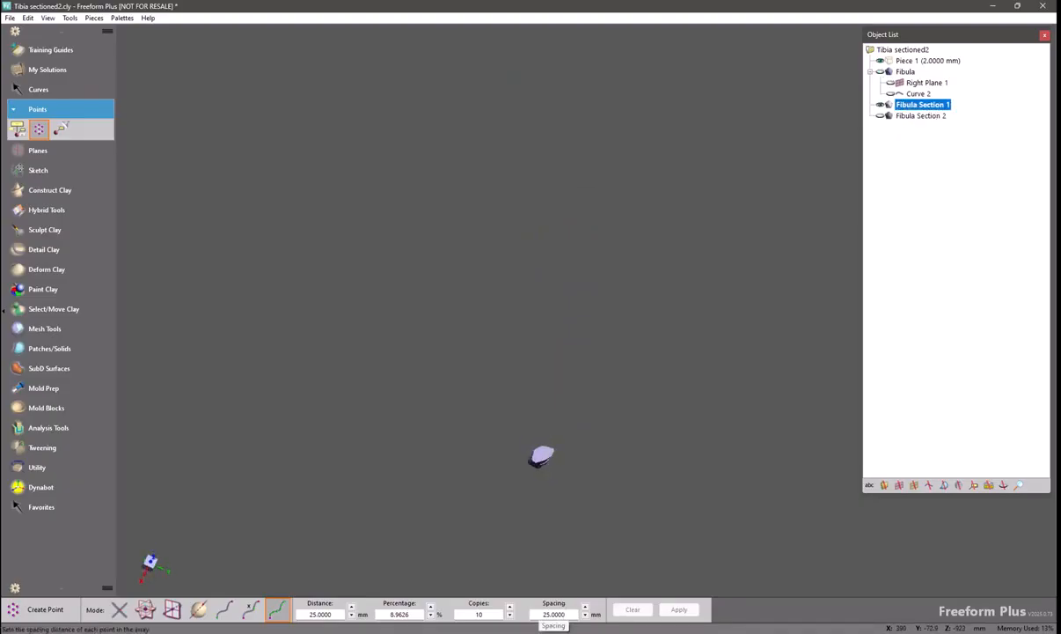
middle_drag(494, 477, 496, 304)
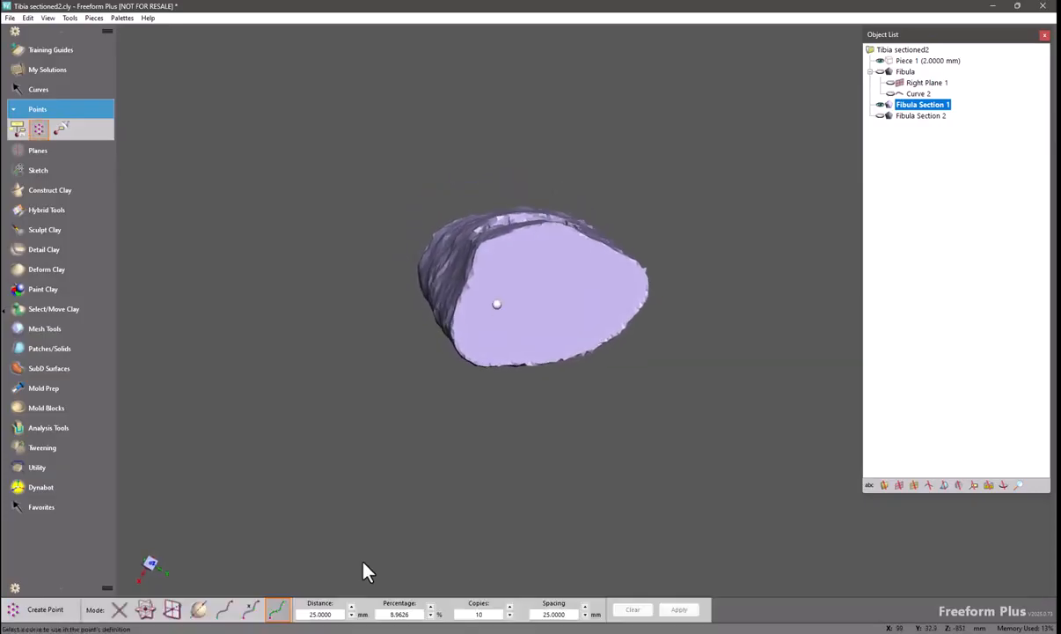
key(d)
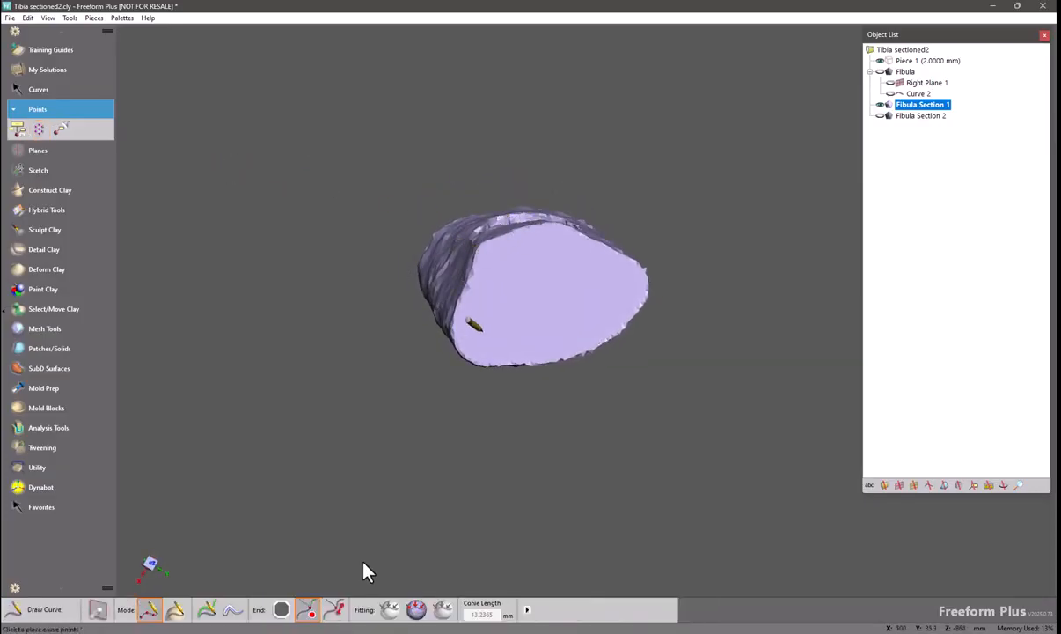
click(459, 336)
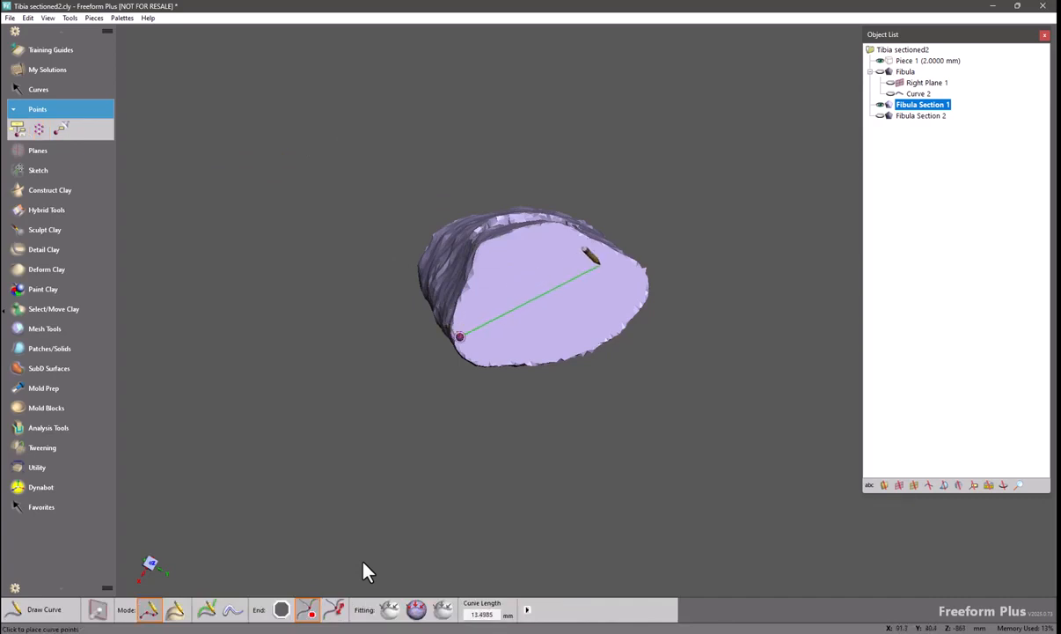
click(612, 258)
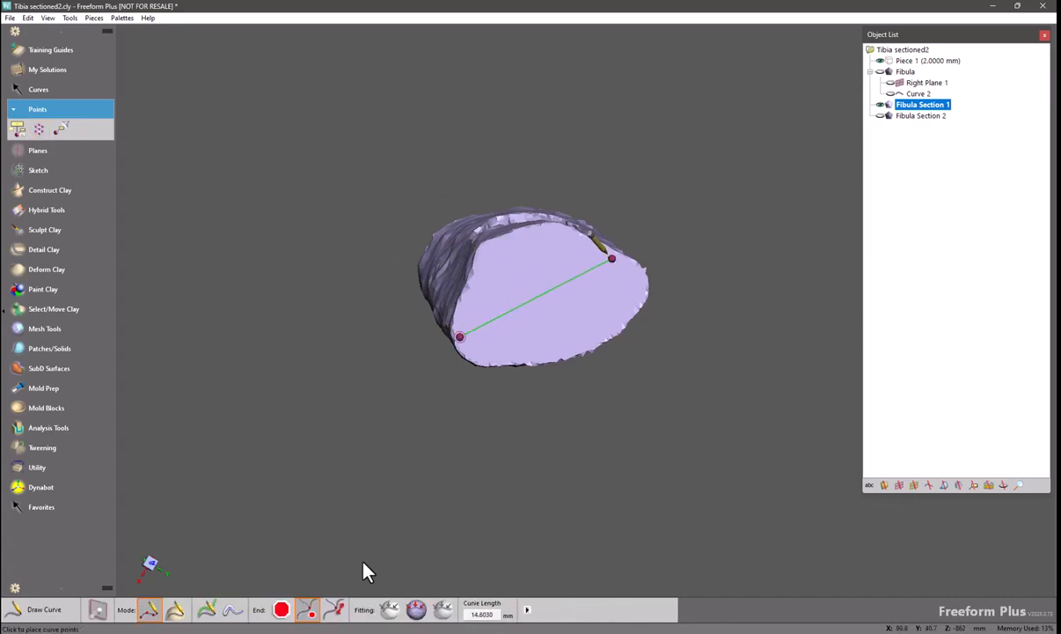
click(612, 258)
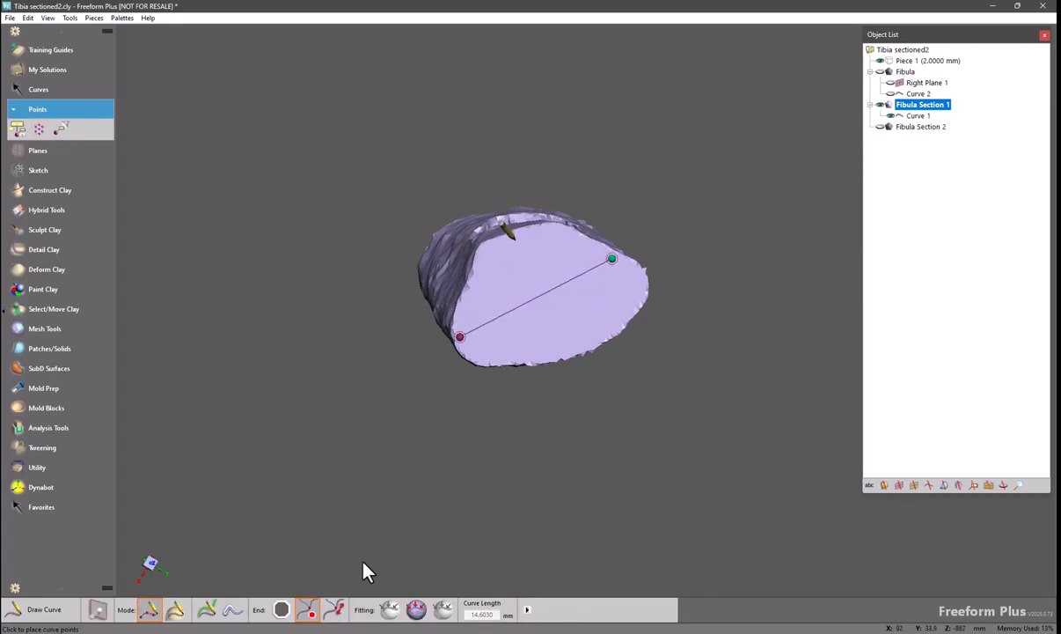
click(516, 240)
click(573, 350)
click(573, 351)
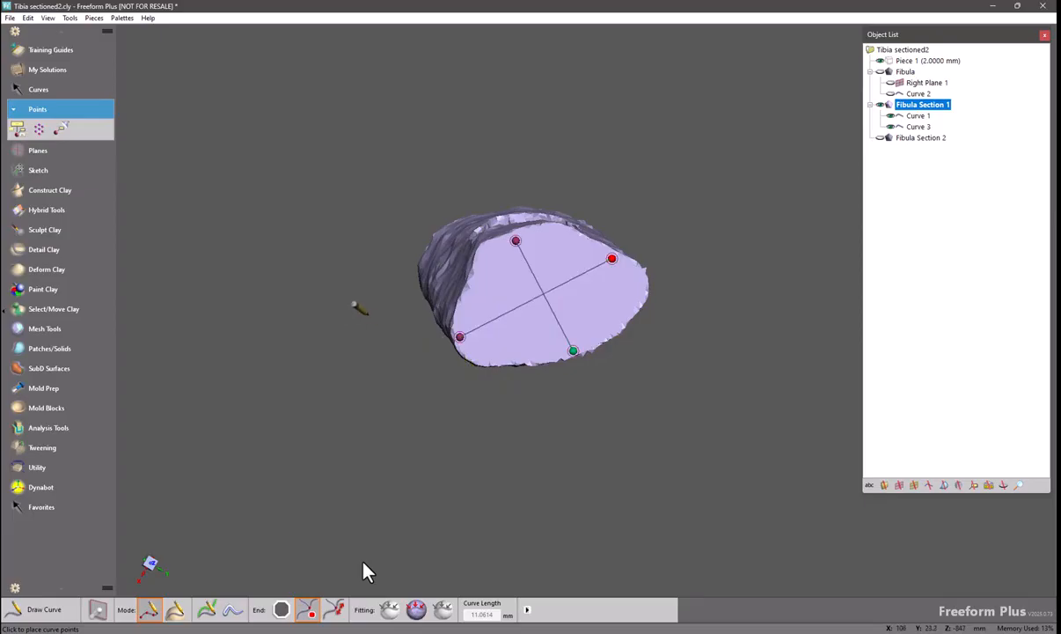
Create a point at the intersection of Curve 1 and Curve 3, using a 0.1 mm tolerance and infinite lines.
click(39, 131)
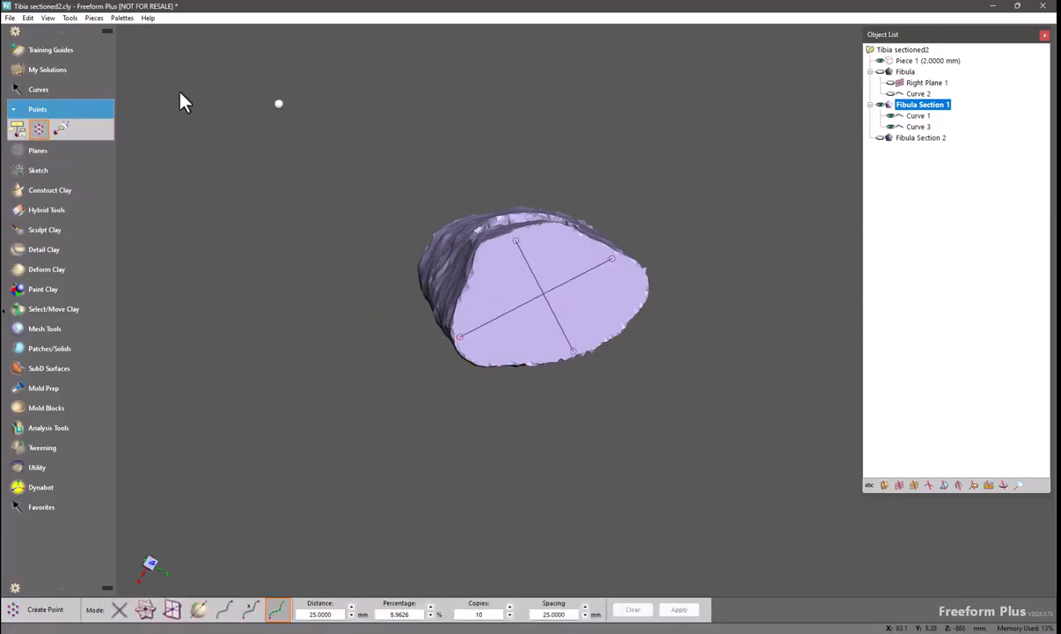
click(122, 609)
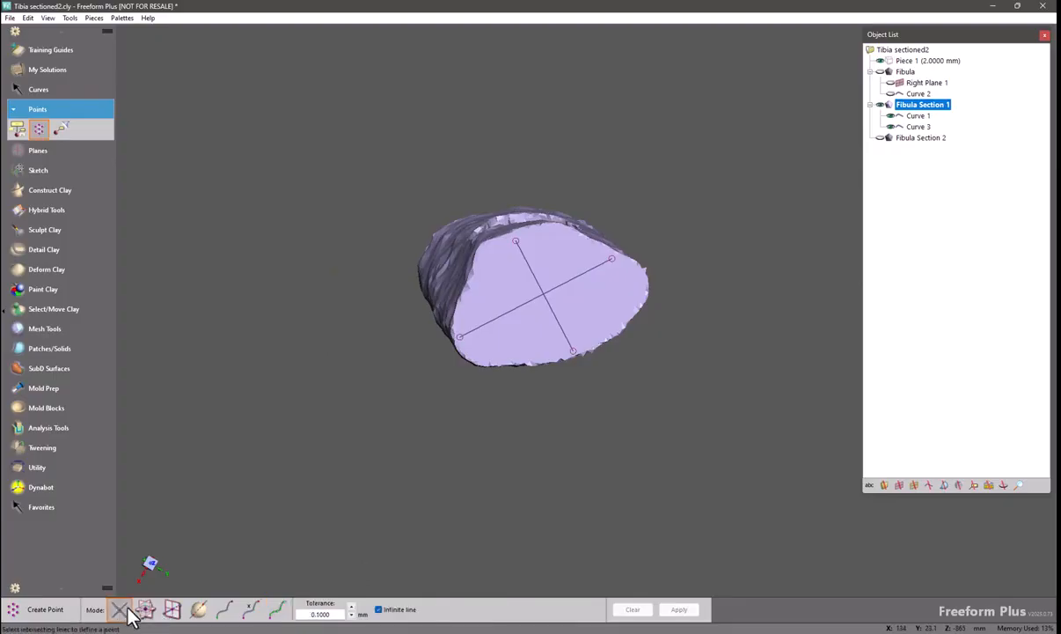
click(925, 126)
ctrl+click(921, 115)
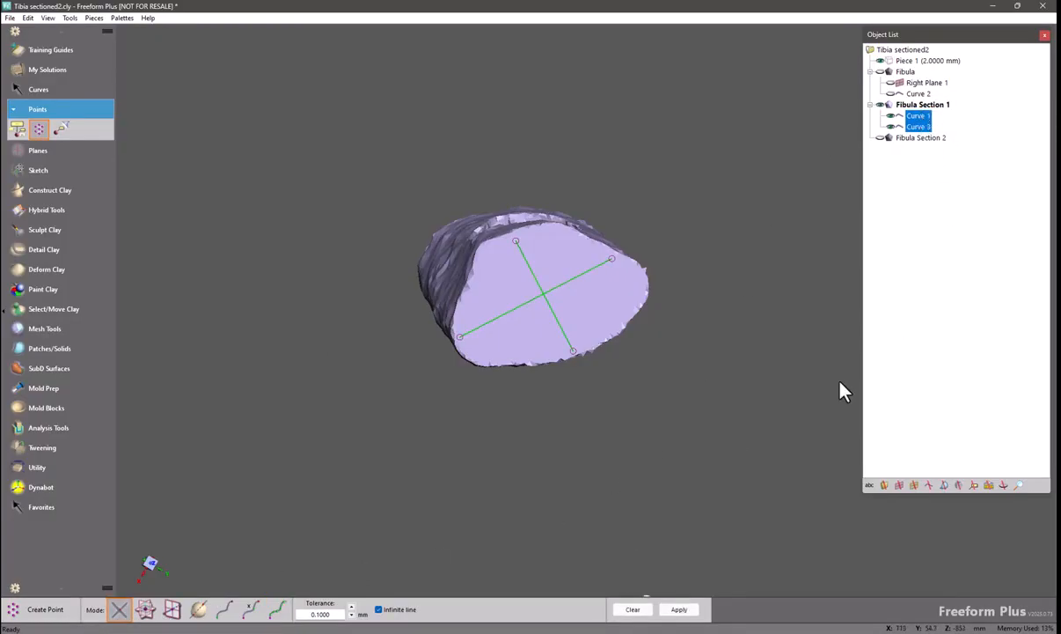
click(680, 613)
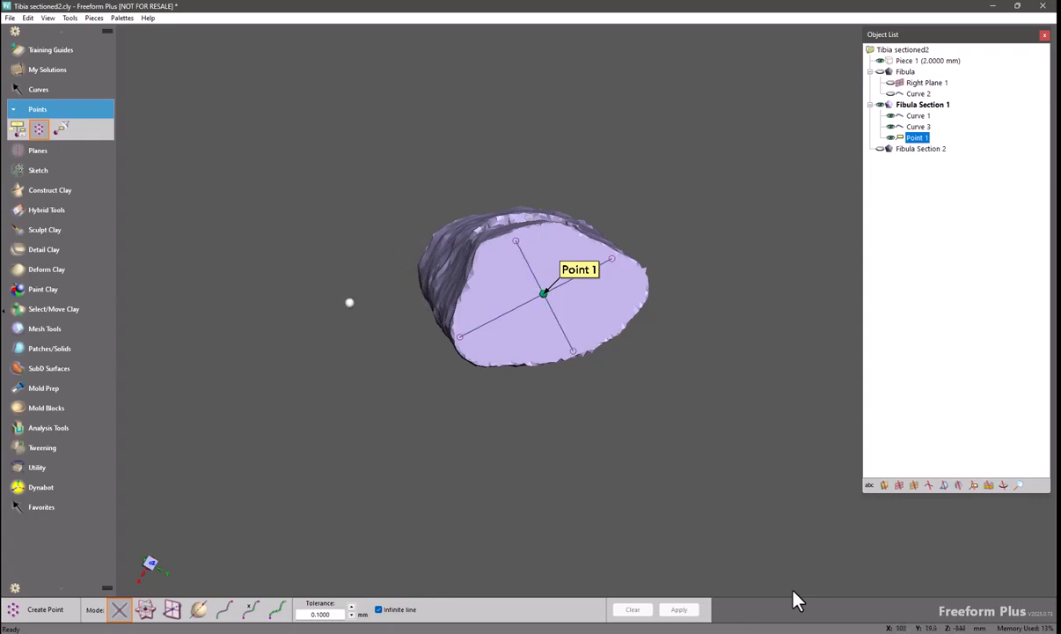
Place a 10 mm surface-normal axis marker at the intersection point and use that marker to define a plane.
click(37, 90)
click(81, 196)
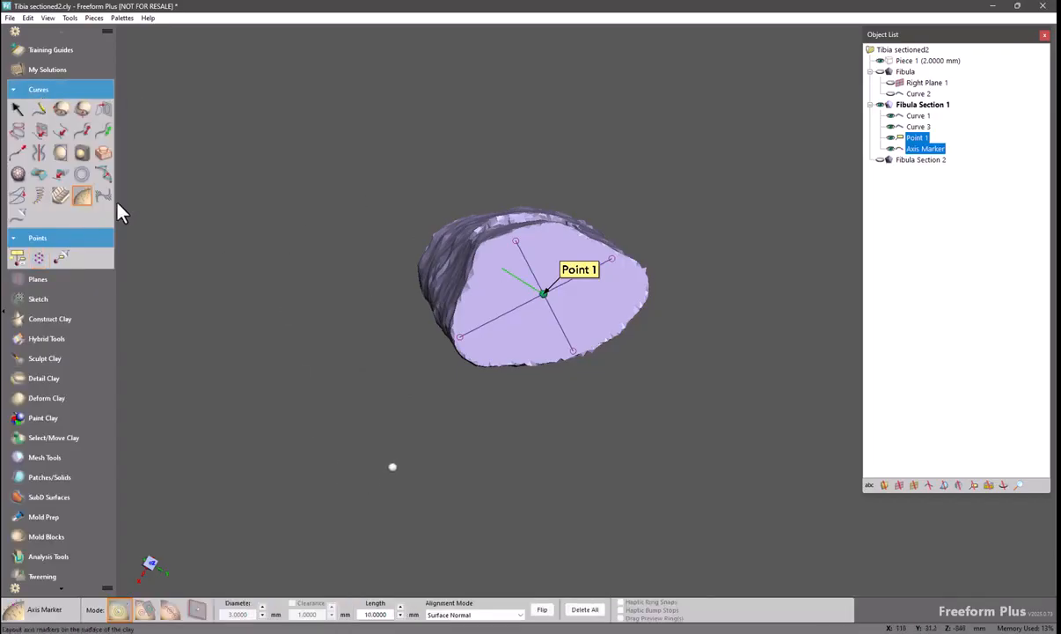
click(58, 282)
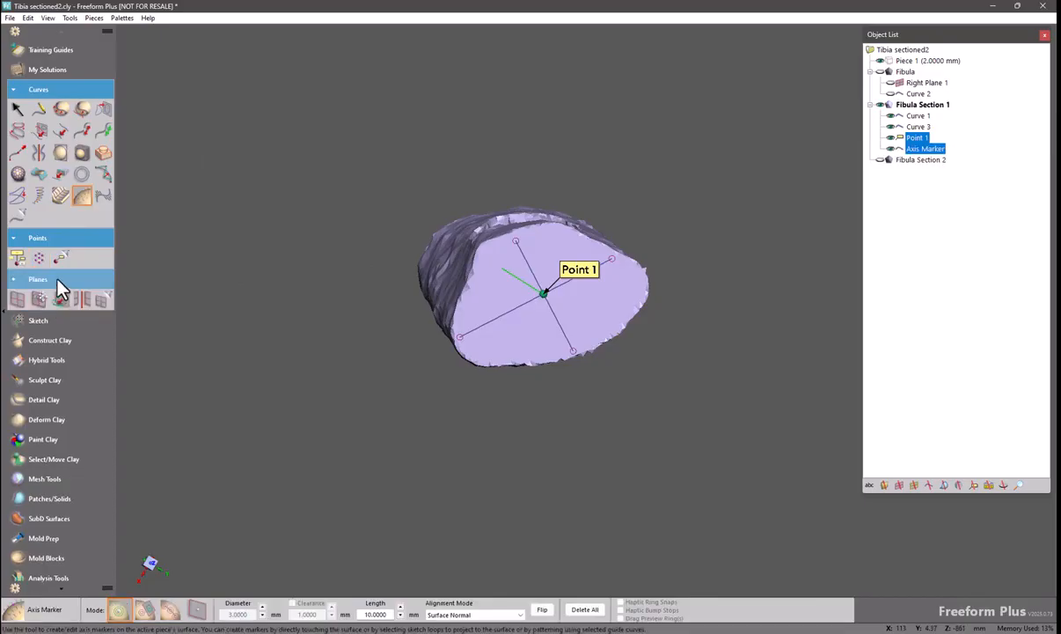
click(38, 300)
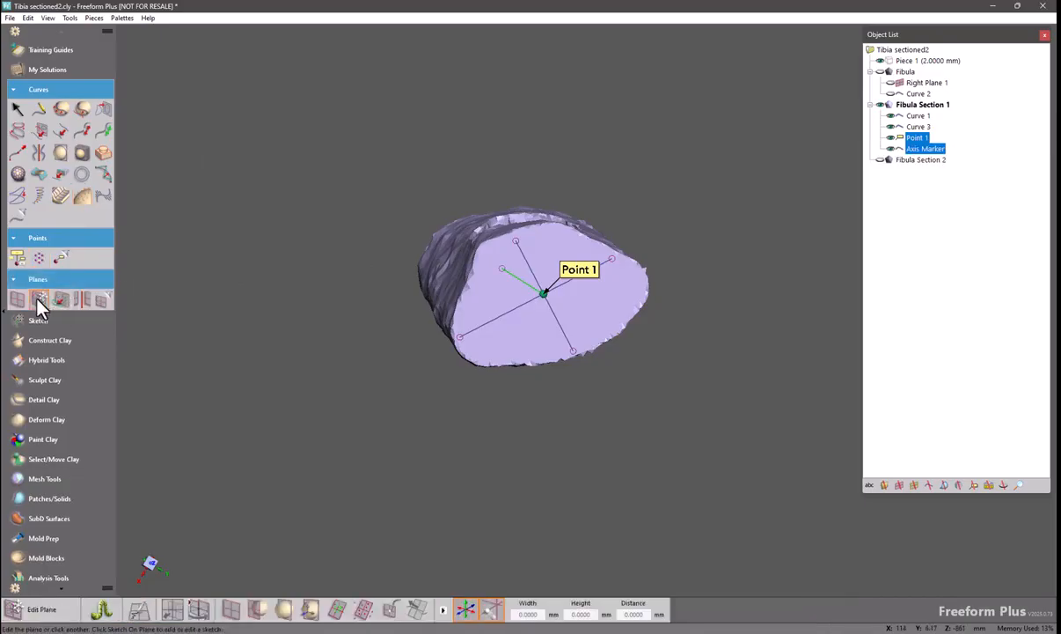
click(931, 183)
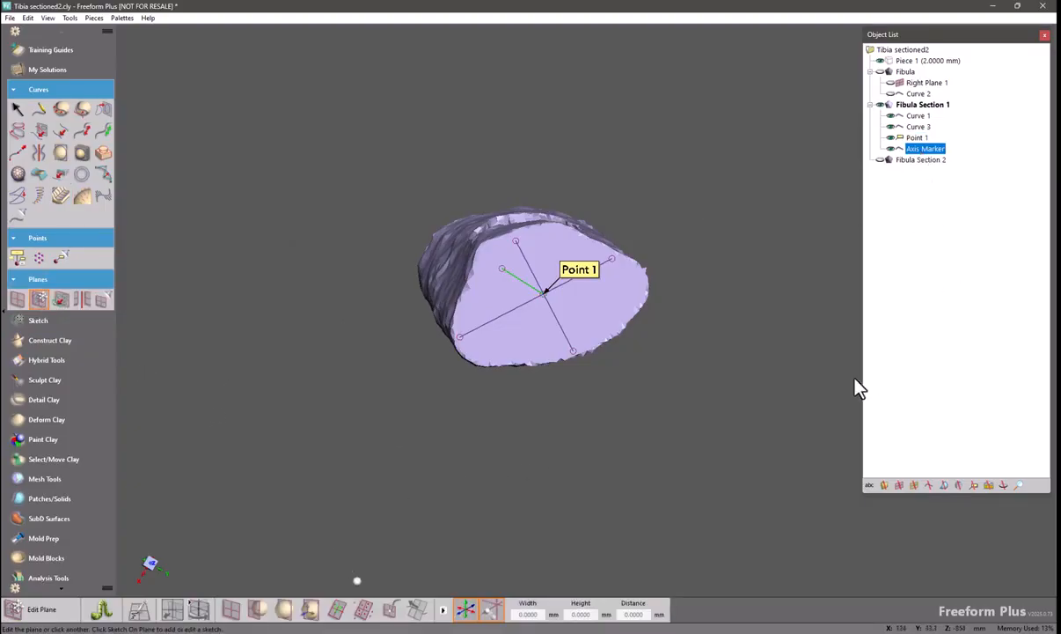
click(392, 609)
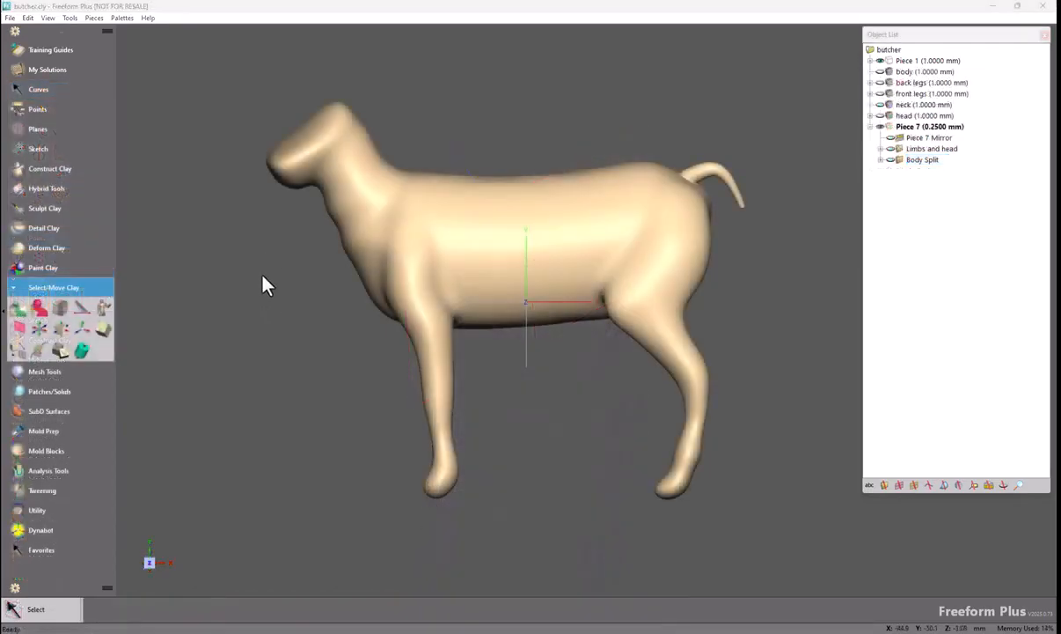
Try selecting the clay of the animal's head and neck with a square selection region.
click(18, 307)
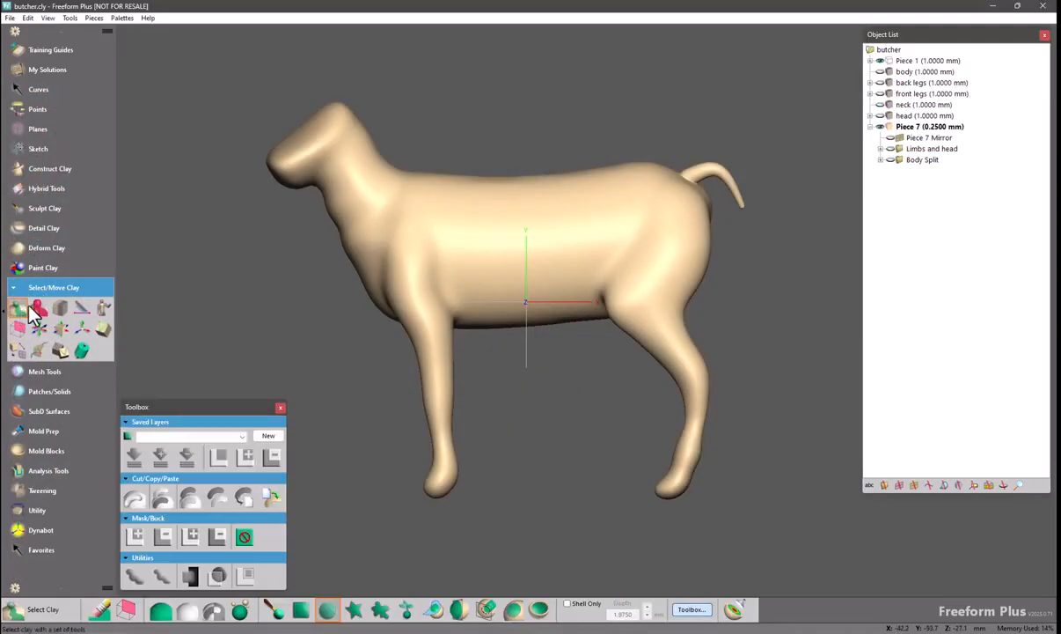
click(301, 614)
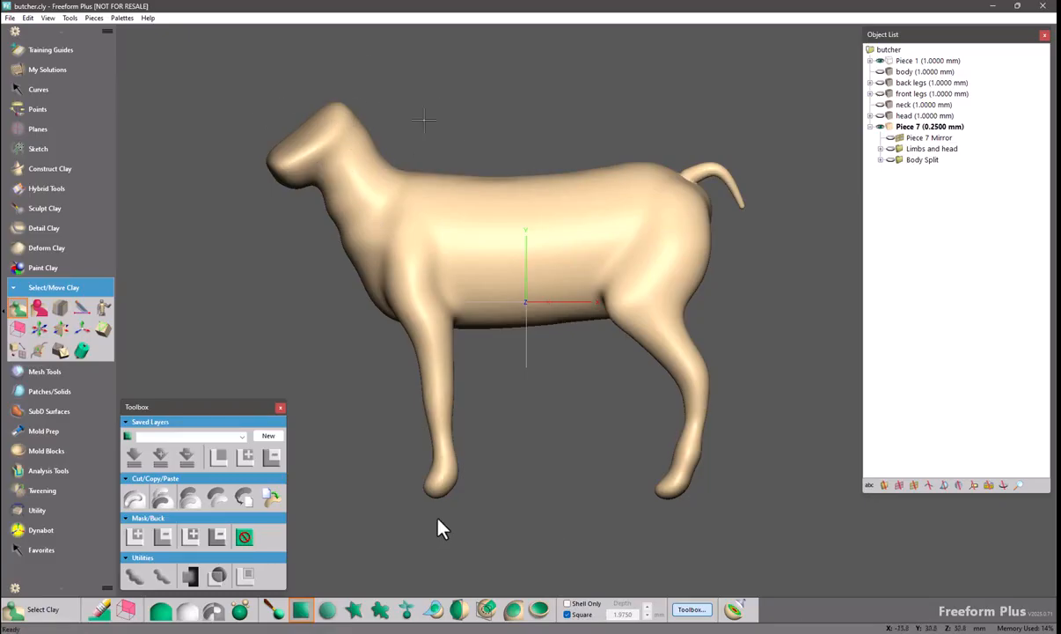
drag(253, 94, 424, 262)
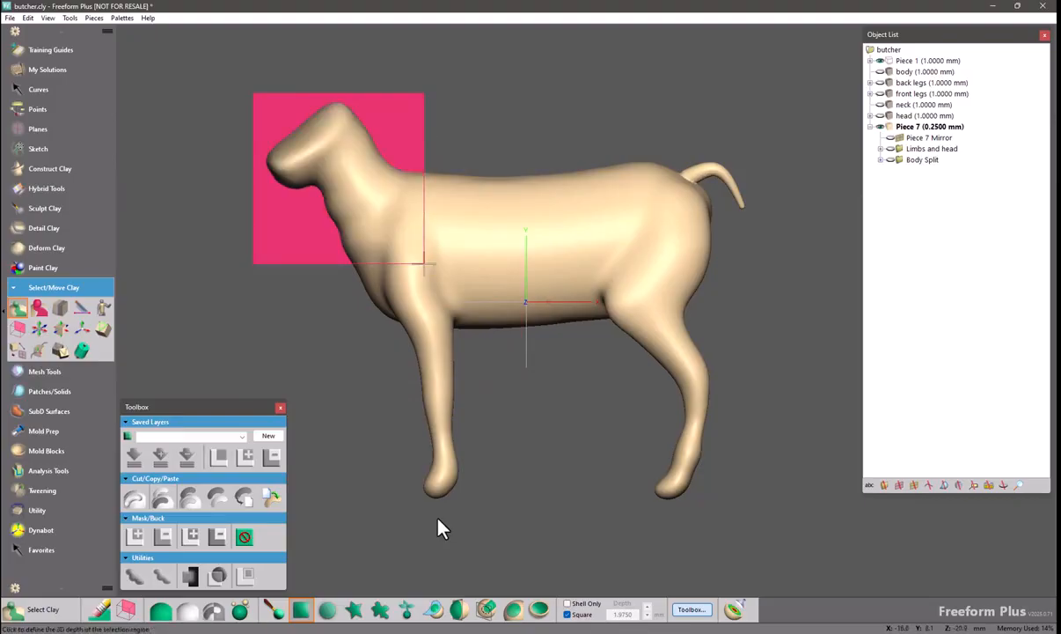
click(422, 257)
click(192, 616)
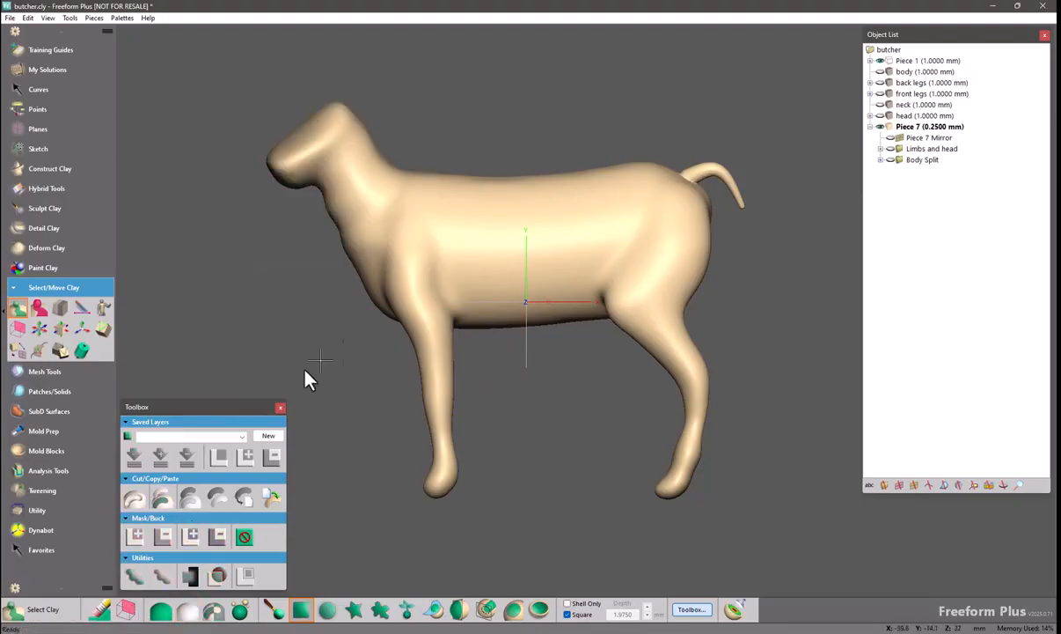
Select a circular region of clay on the middle of the animal's body.
click(330, 614)
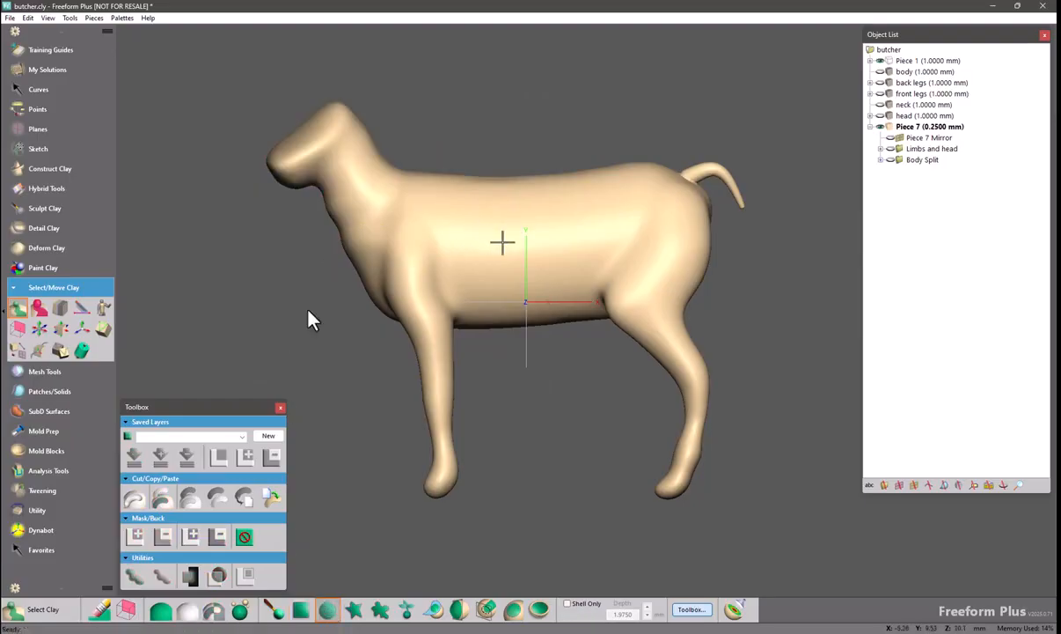
drag(499, 242, 556, 243)
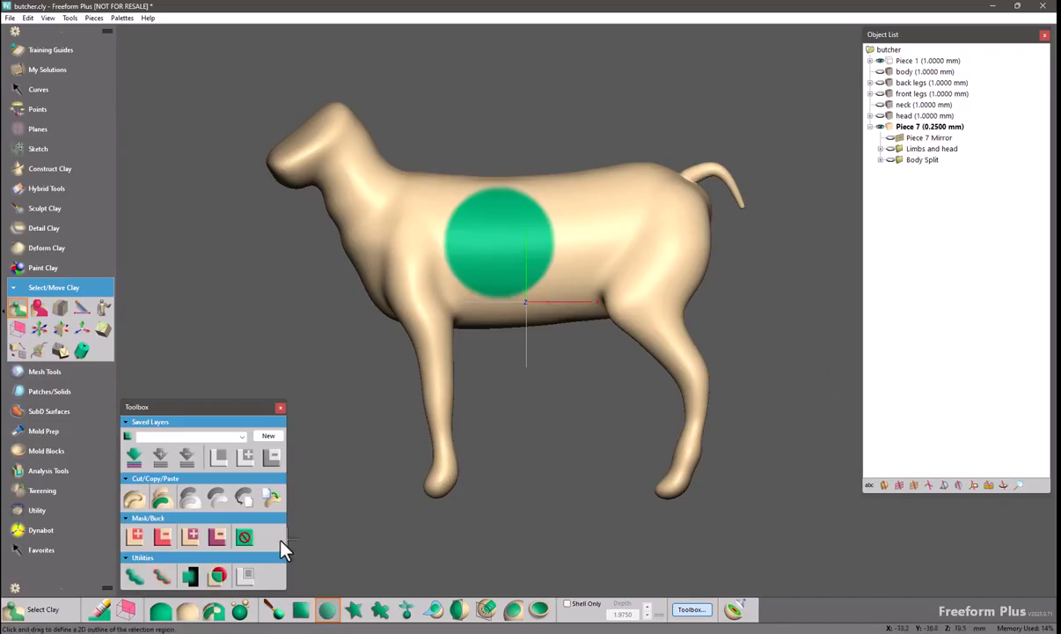
Deselect a circular area overlapping the selected clay circle on the tail side, and clear the remaining clay selection.
click(109, 613)
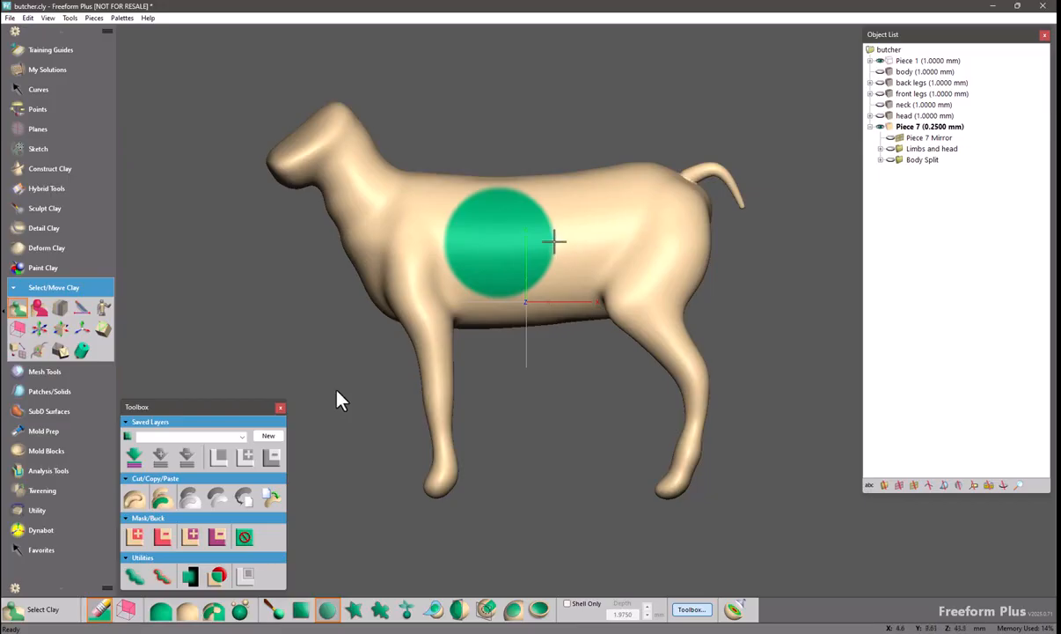
drag(552, 238, 627, 238)
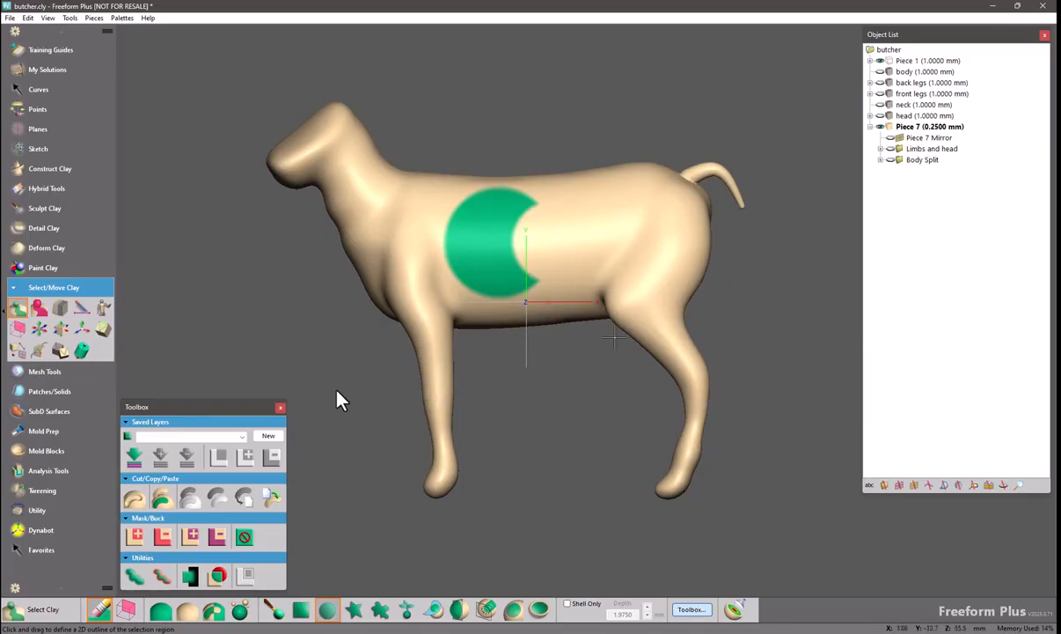
click(195, 617)
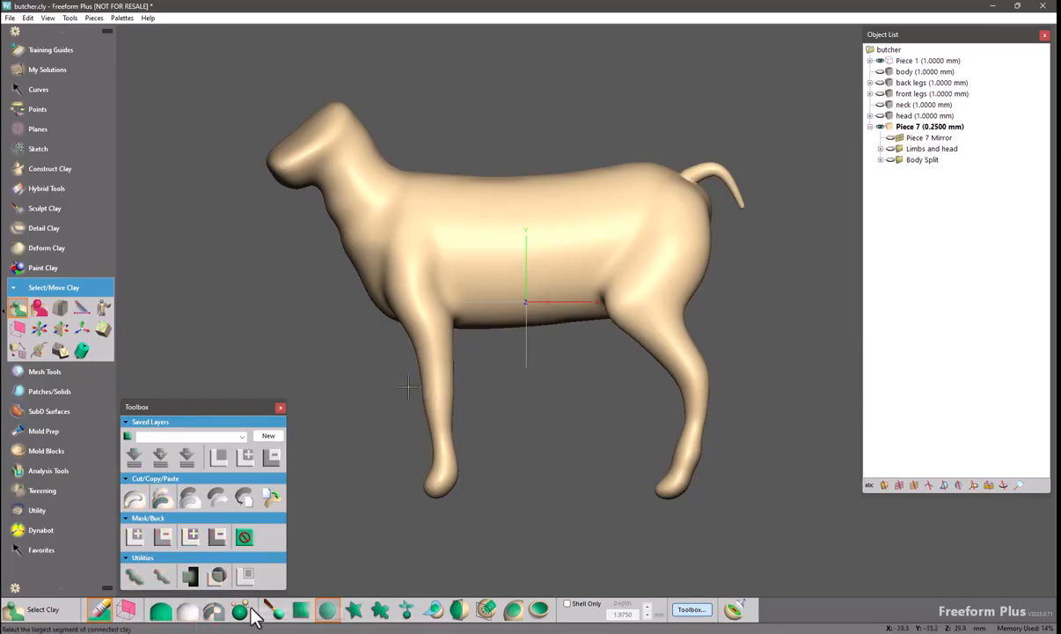
Draw a closed curve about 100 mm long around the side of the animal's body, between the front and hind legs.
click(257, 613)
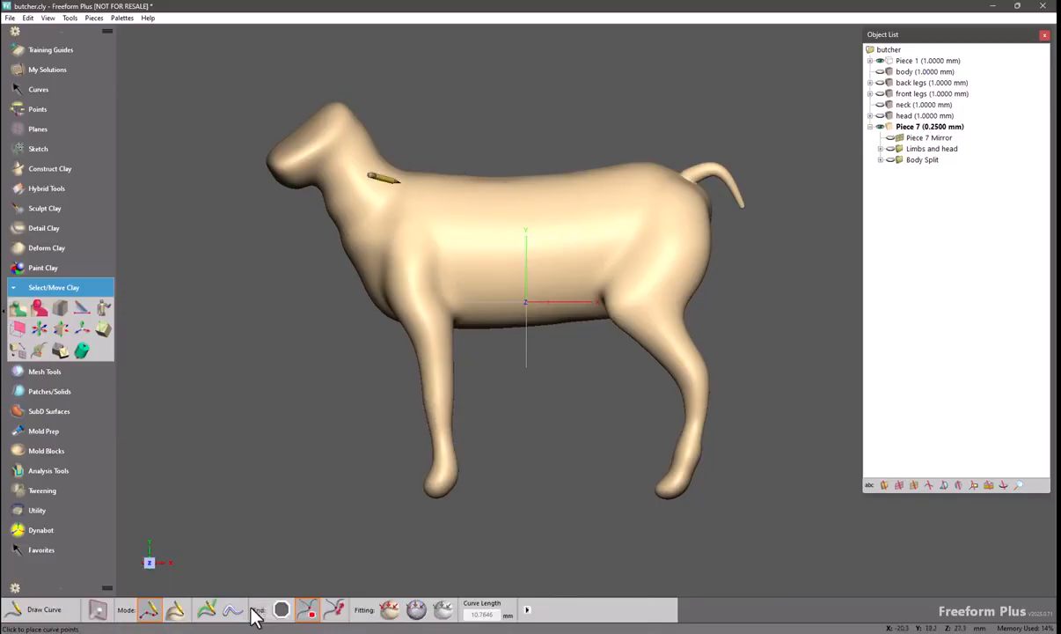
click(449, 189)
click(519, 189)
click(590, 179)
click(621, 188)
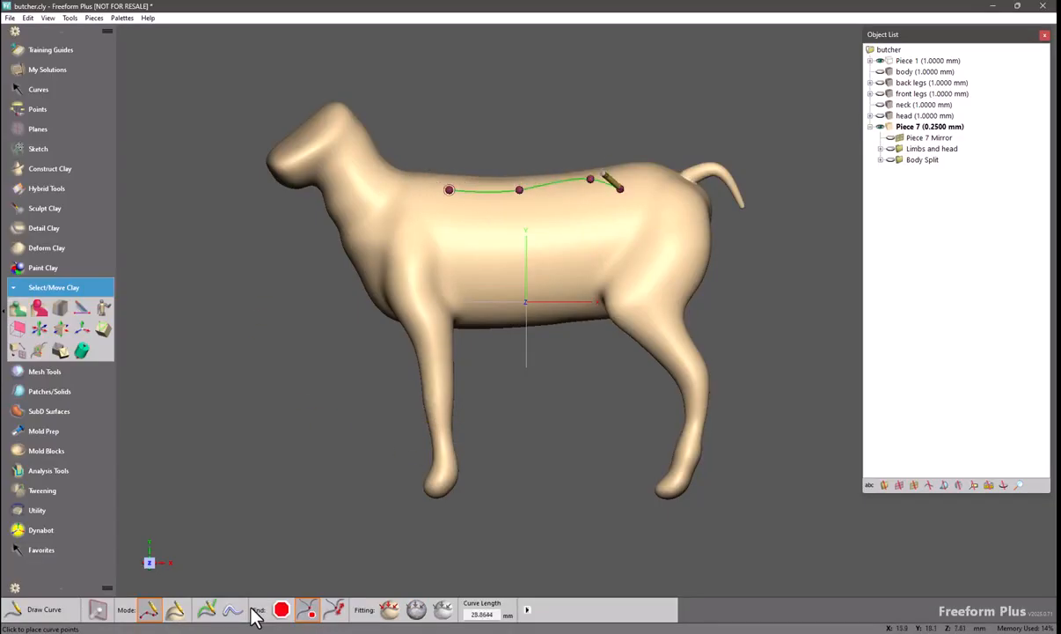
click(618, 230)
click(599, 265)
click(587, 300)
click(563, 315)
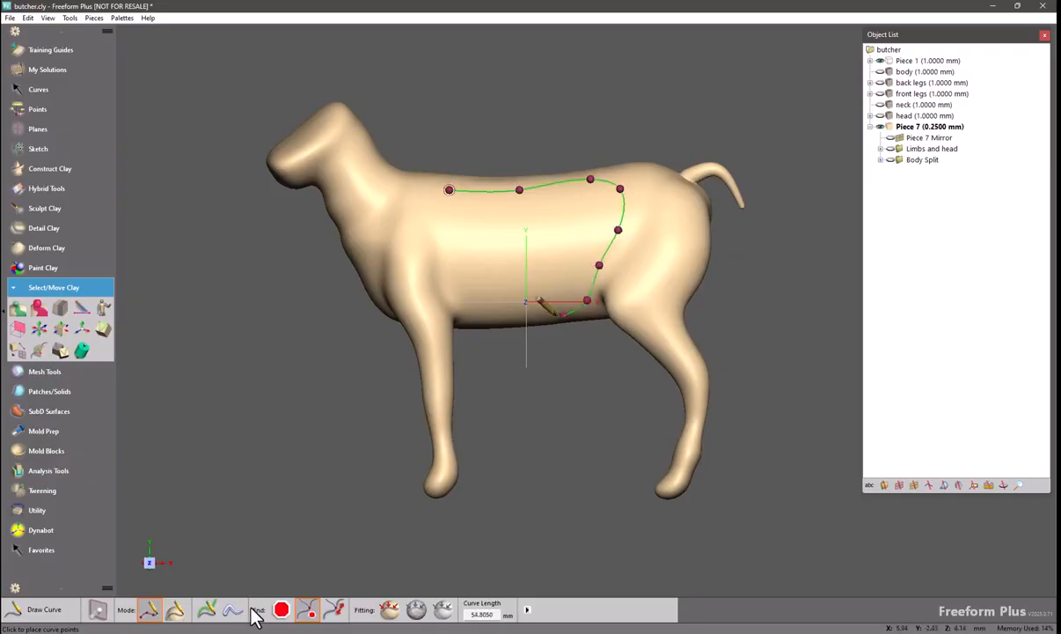
click(502, 312)
click(466, 299)
click(451, 249)
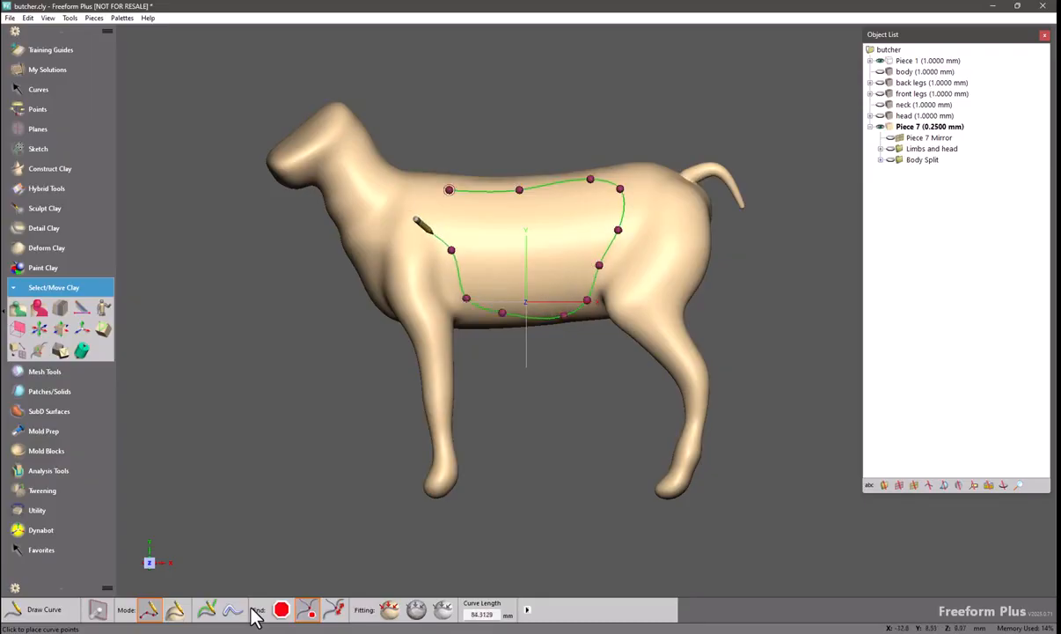
click(418, 222)
click(406, 203)
click(449, 189)
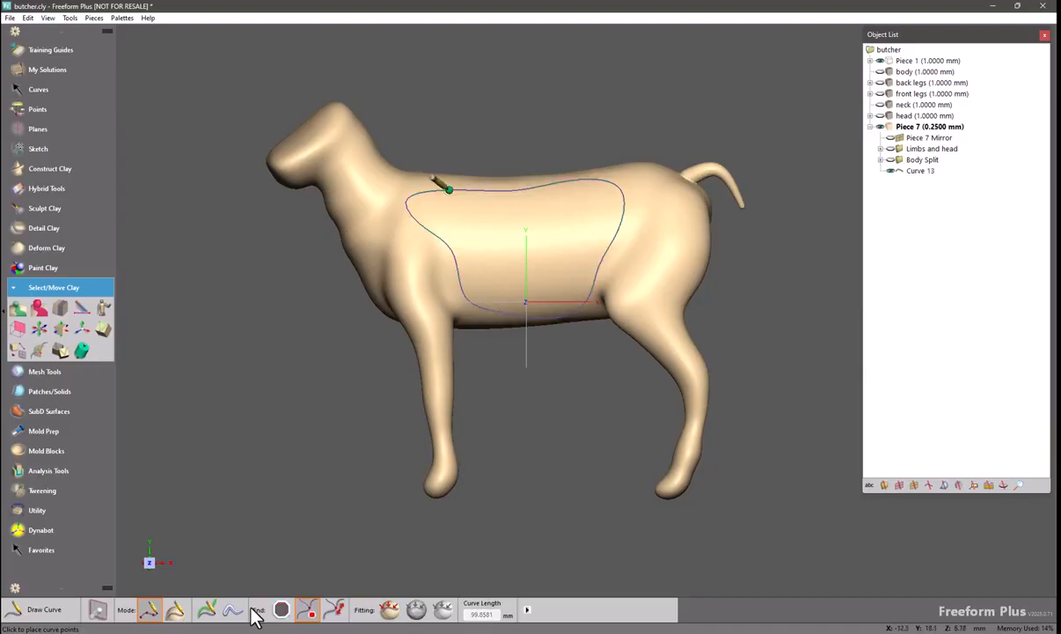
Select the clay inside the closed body curve to a depth of 2 mm.
click(18, 307)
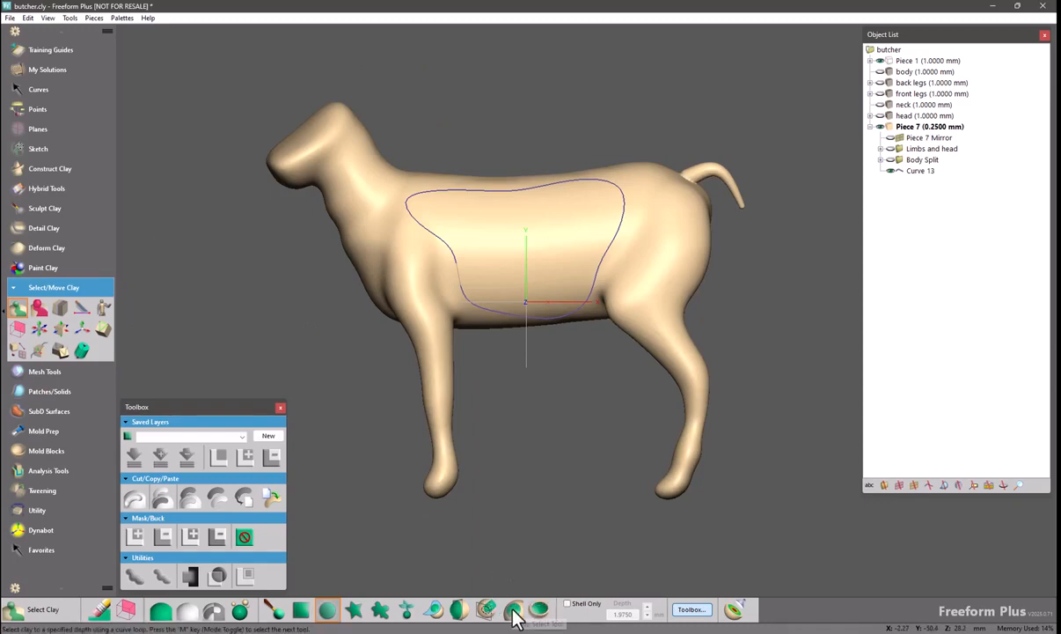
click(514, 612)
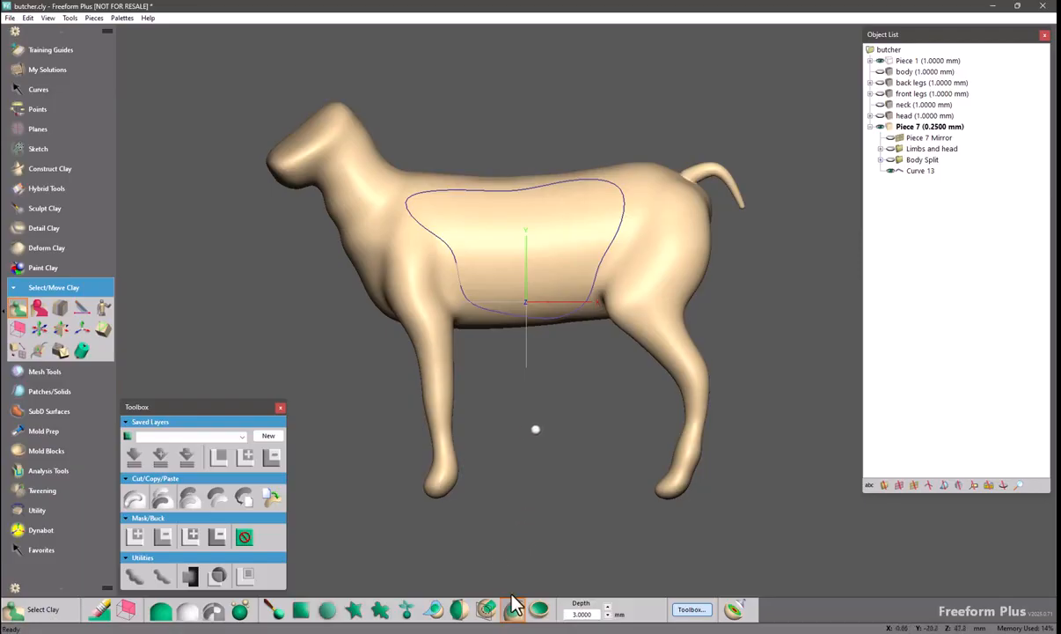
click(594, 613)
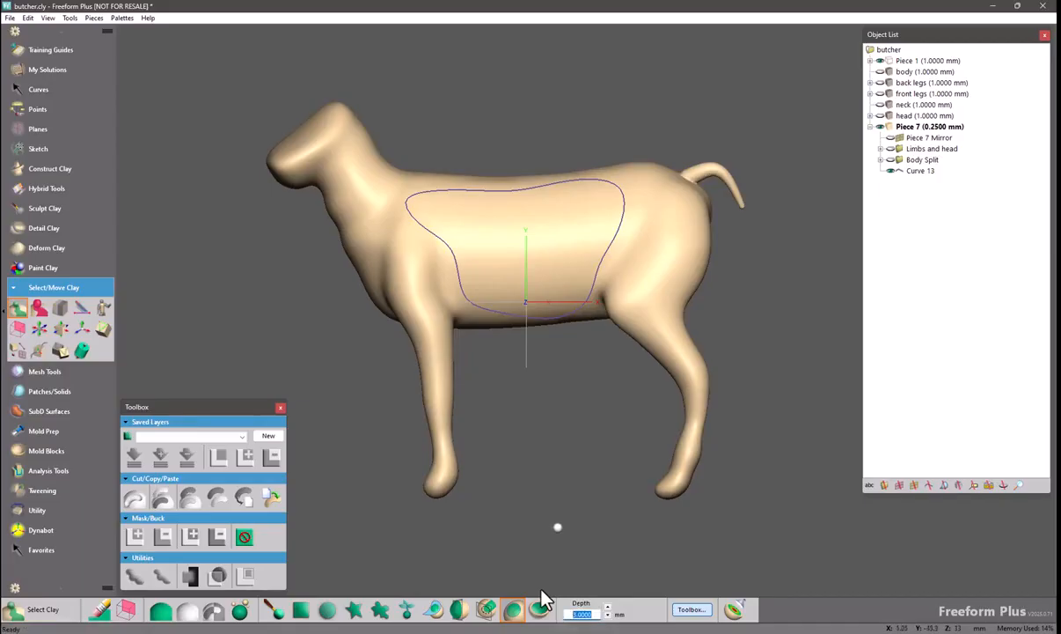
text(2)
key(Return)
click(434, 231)
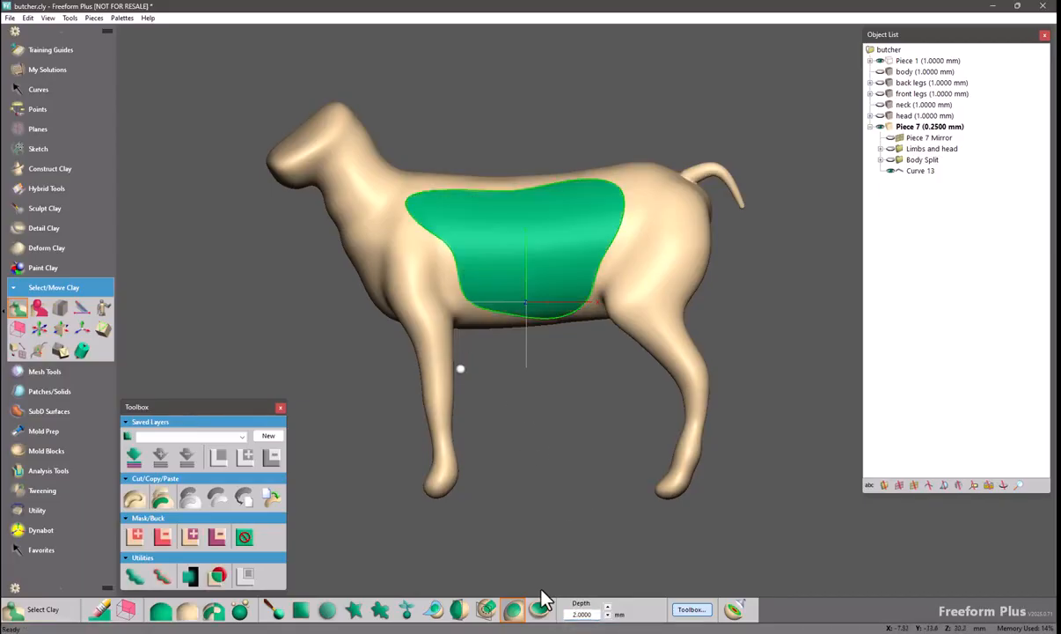
Cut the selected clay out of the side of the animal's body and inspect the recess.
key(space)
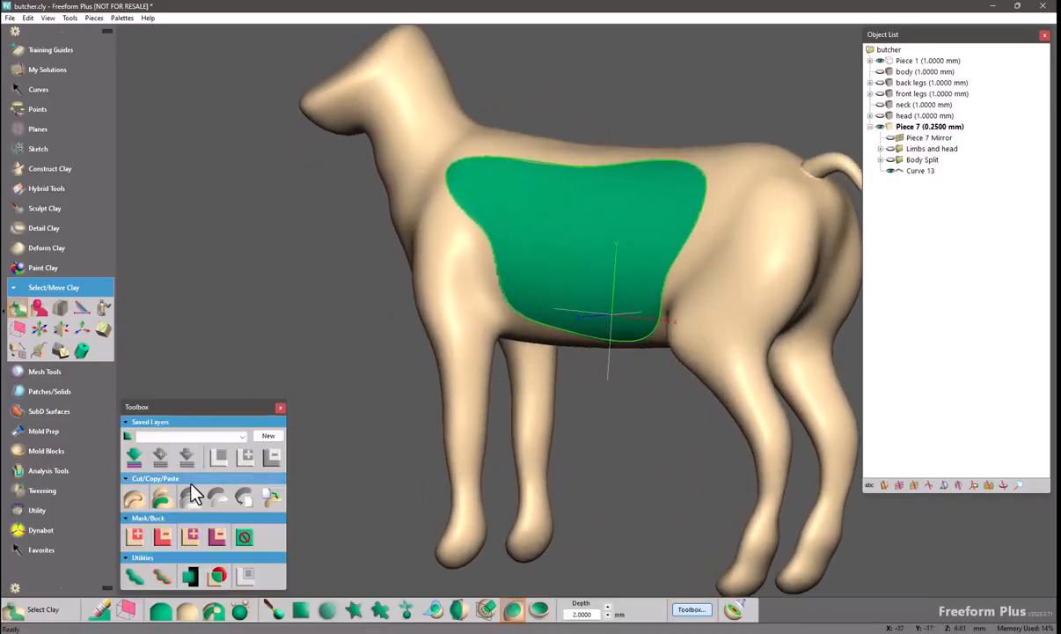
click(132, 499)
key(space)
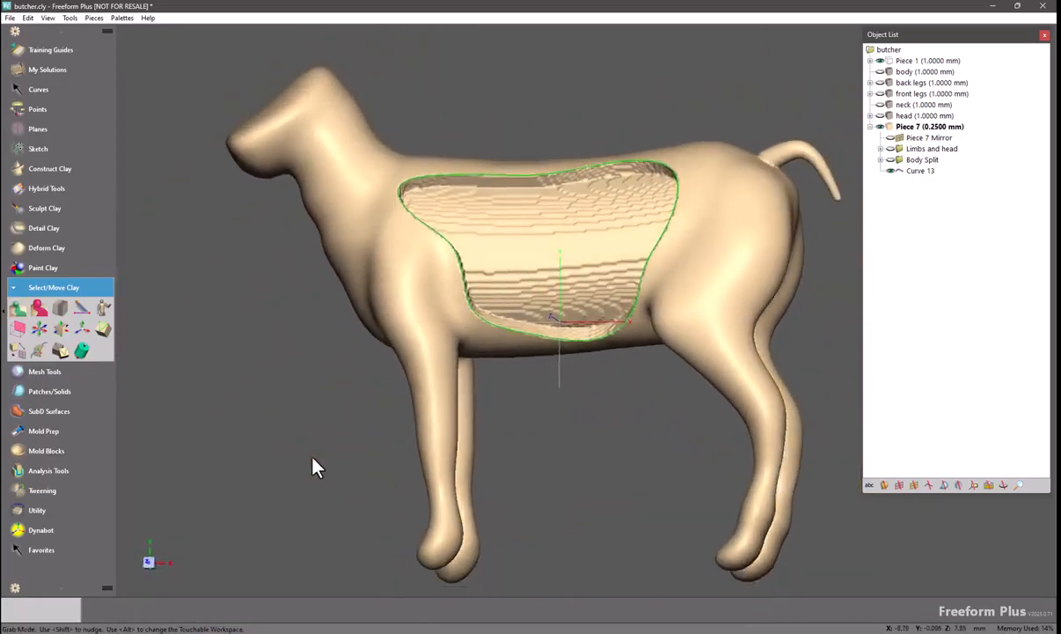
key(space)
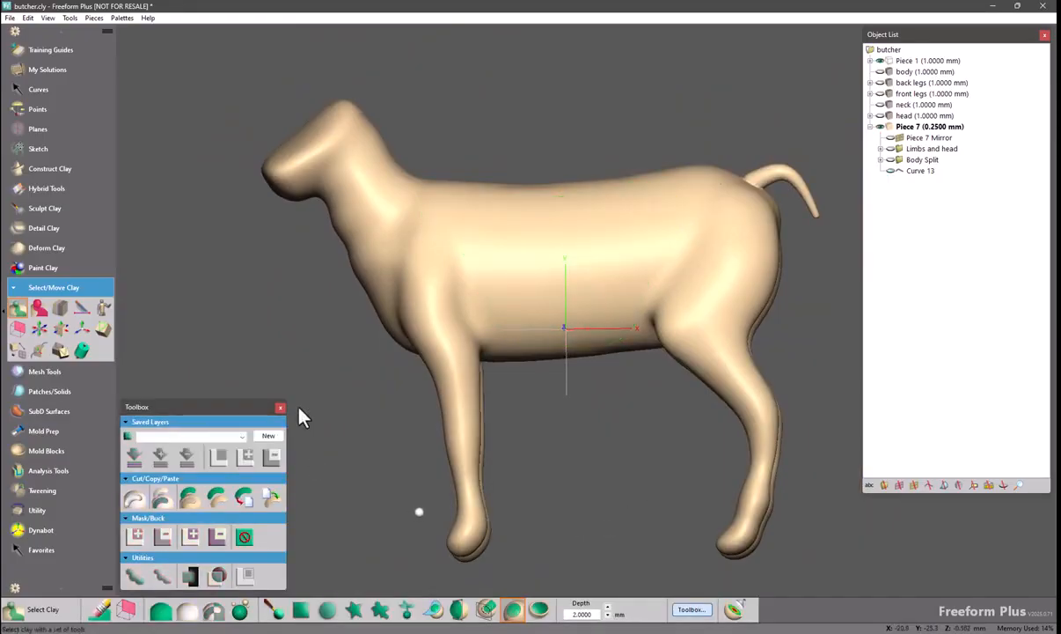
Start the Separate tool with clay as target and show the Limbs and head curves on the animal.
click(60, 310)
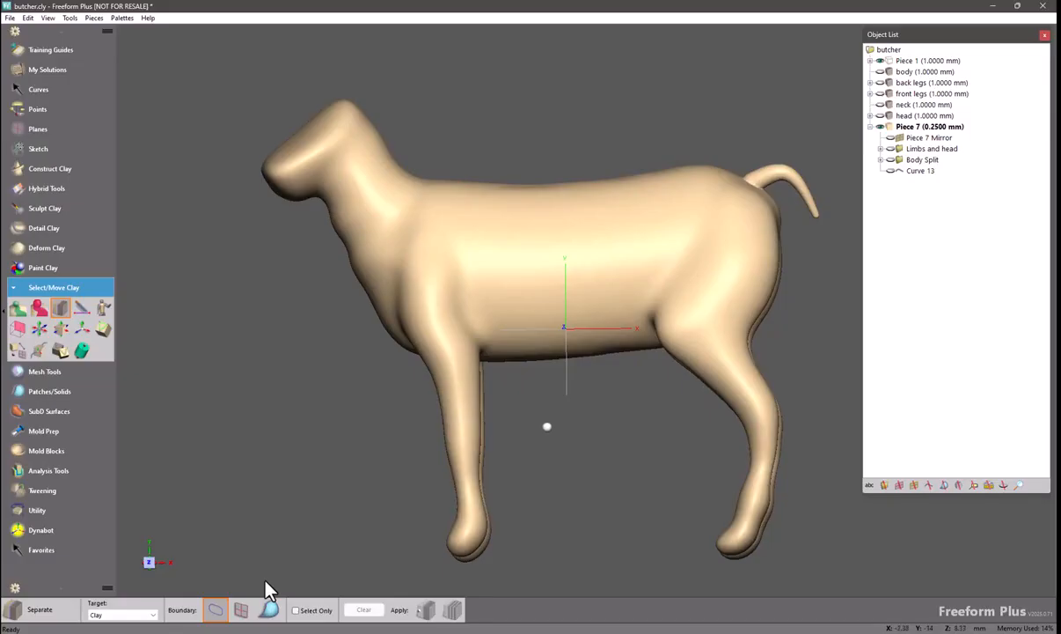
click(890, 149)
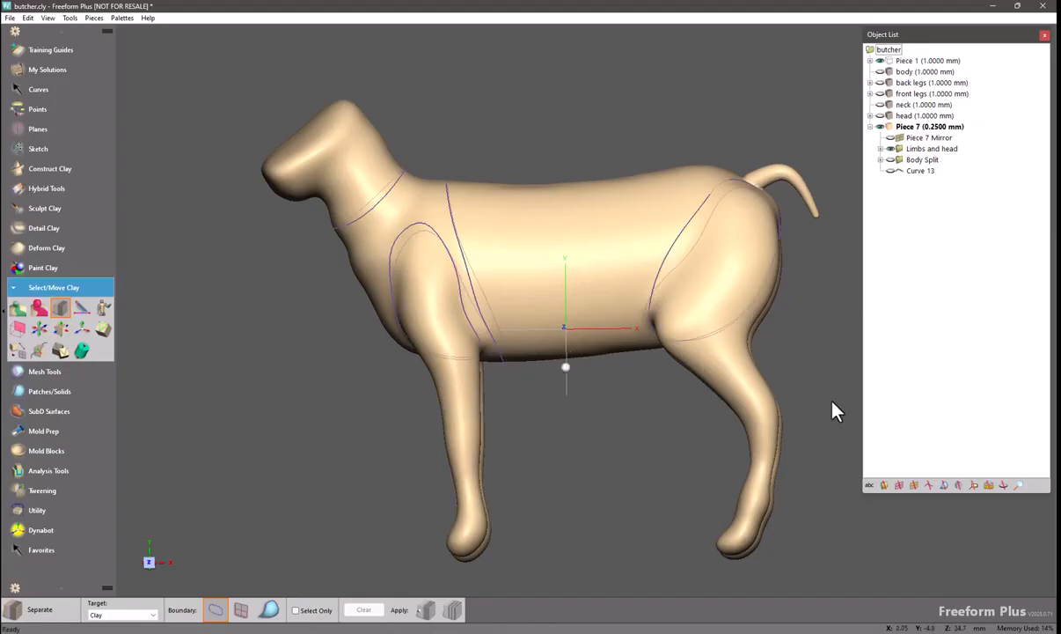
middle_drag(616, 363, 543, 297)
middle_drag(450, 429, 459, 429)
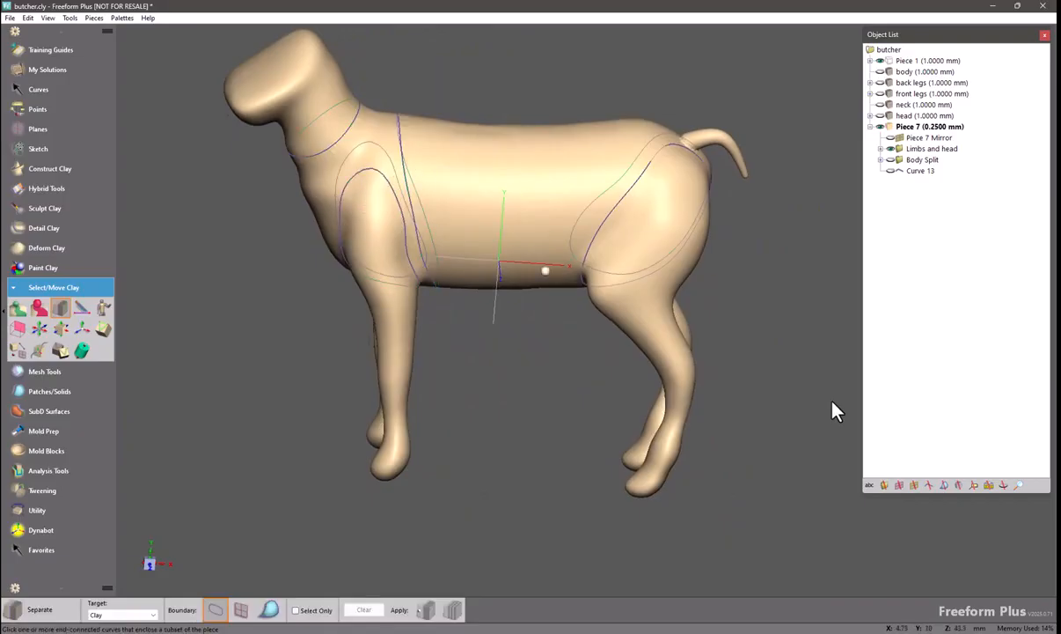
middle_drag(546, 271, 520, 335)
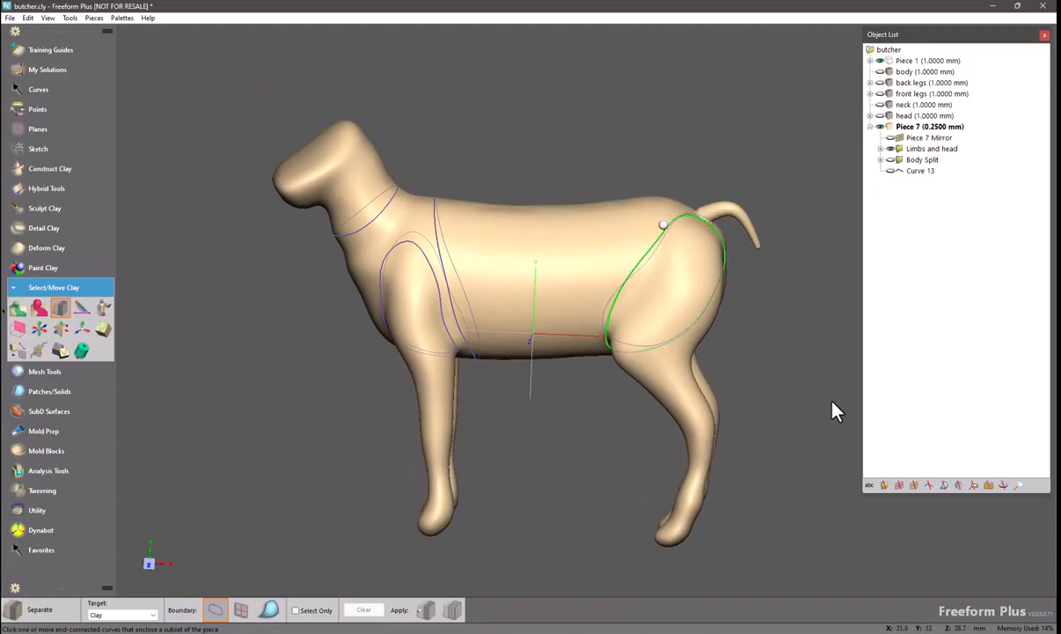
Separate the clay into individual pieces along the hind leg, front leg, chest and neck curve loops, and inspect them.
click(654, 256)
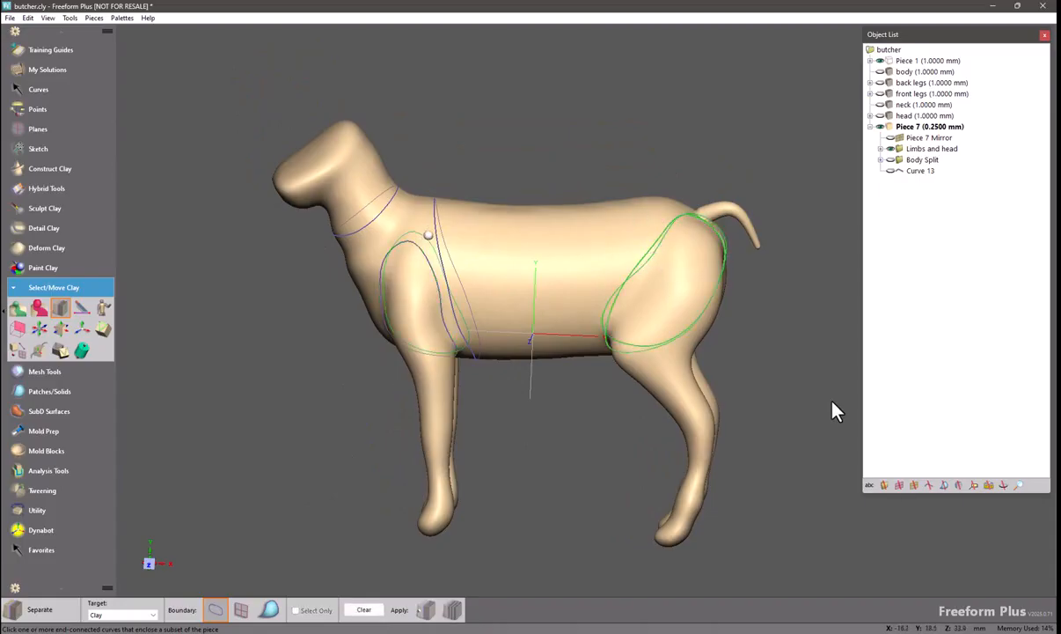
click(419, 246)
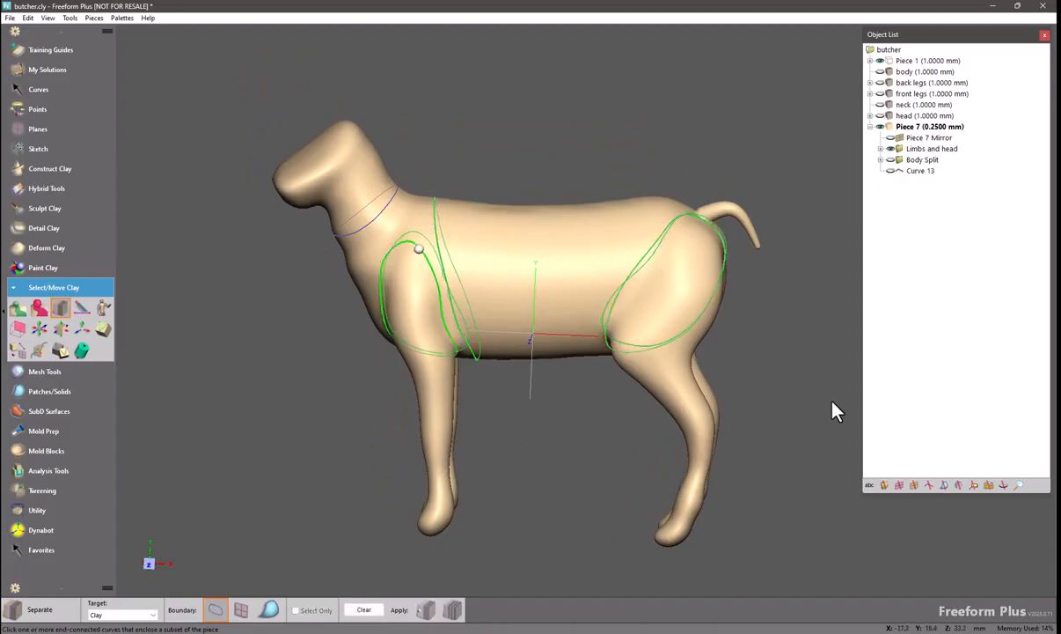
click(378, 216)
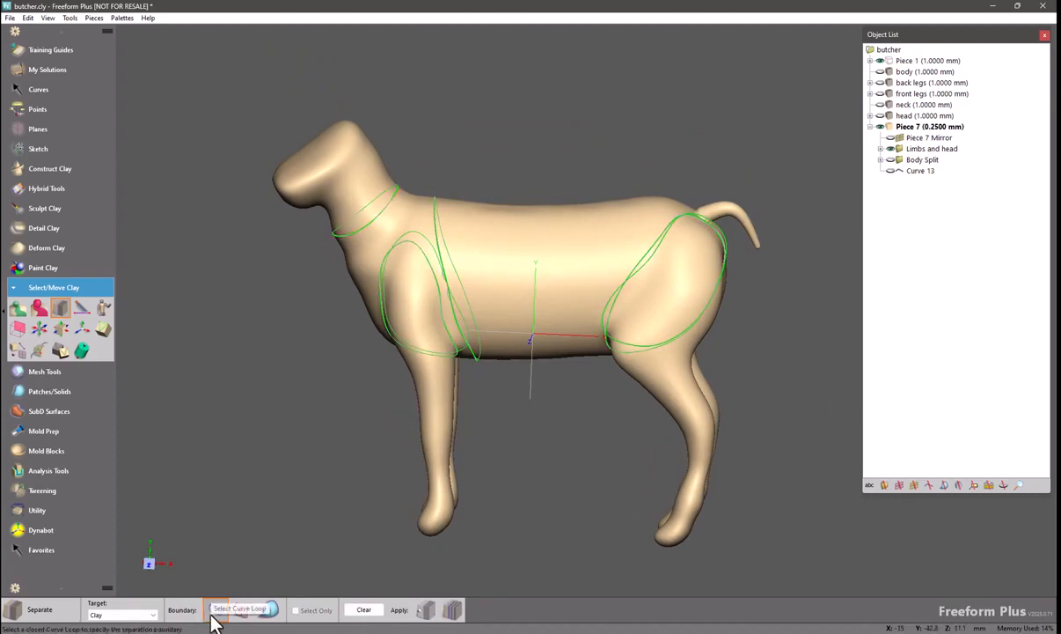
click(451, 616)
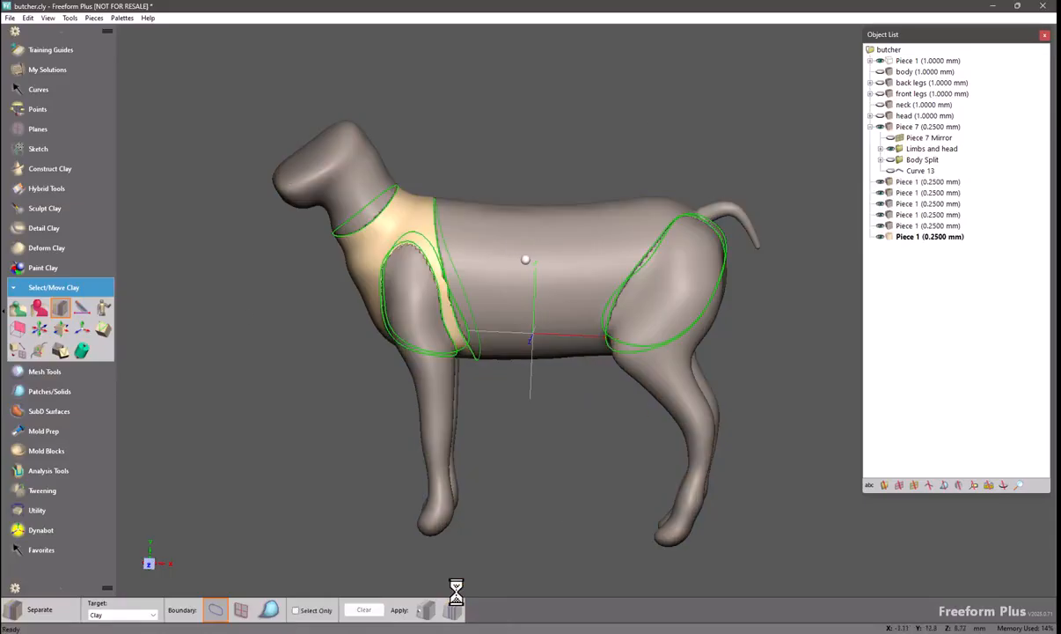
middle_drag(506, 227, 437, 351)
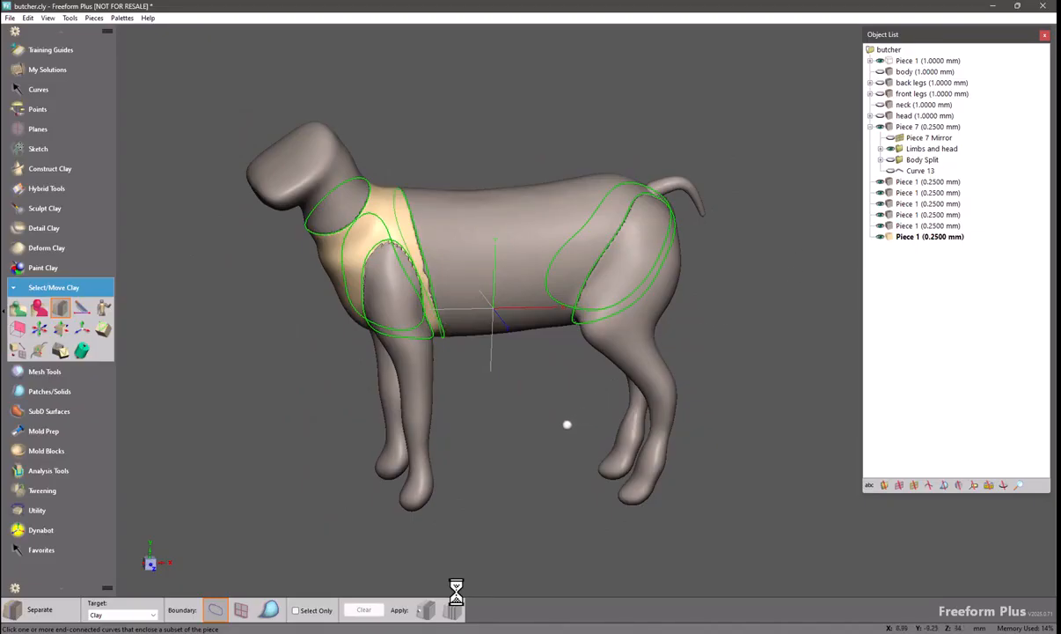
middle_drag(567, 424, 443, 376)
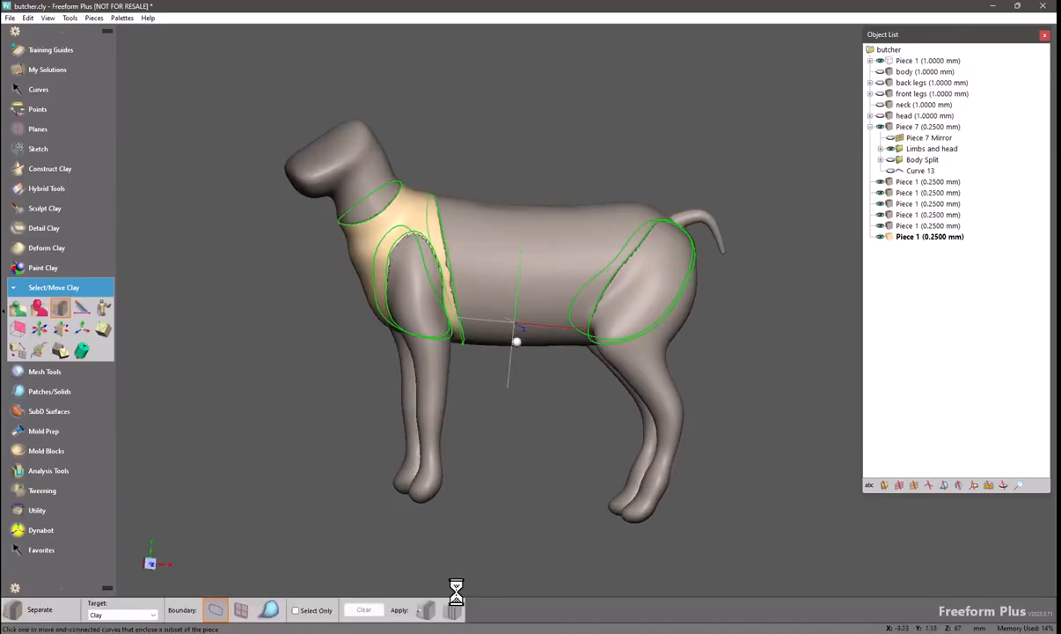
middle_drag(516, 341, 436, 442)
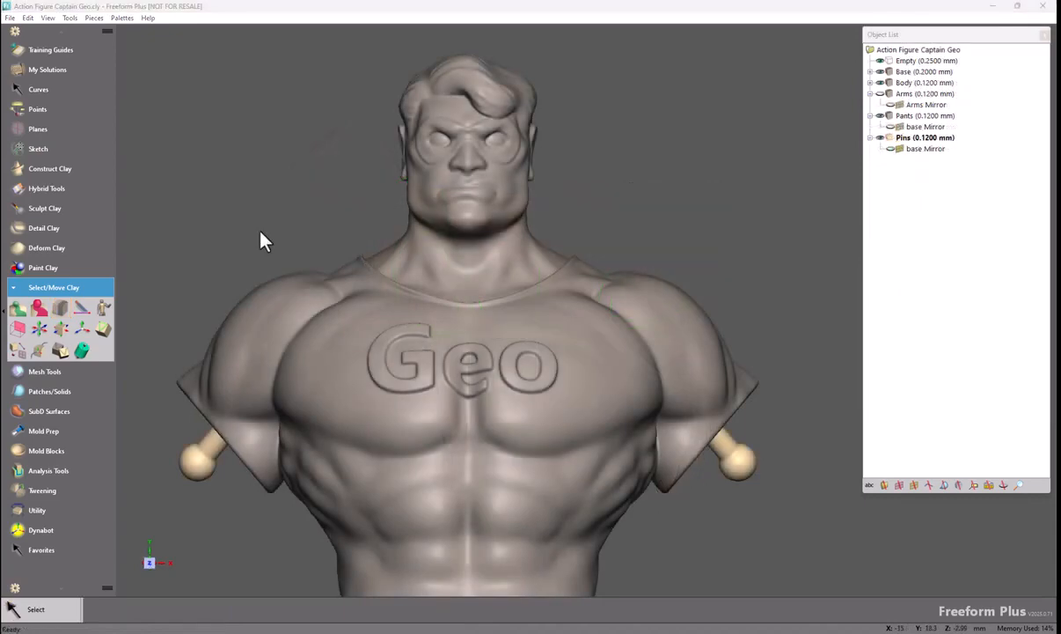
In the Action Figure Captain Geo model, select a pin's ball end and fit a new point using the Center of Sphere method.
click(82, 351)
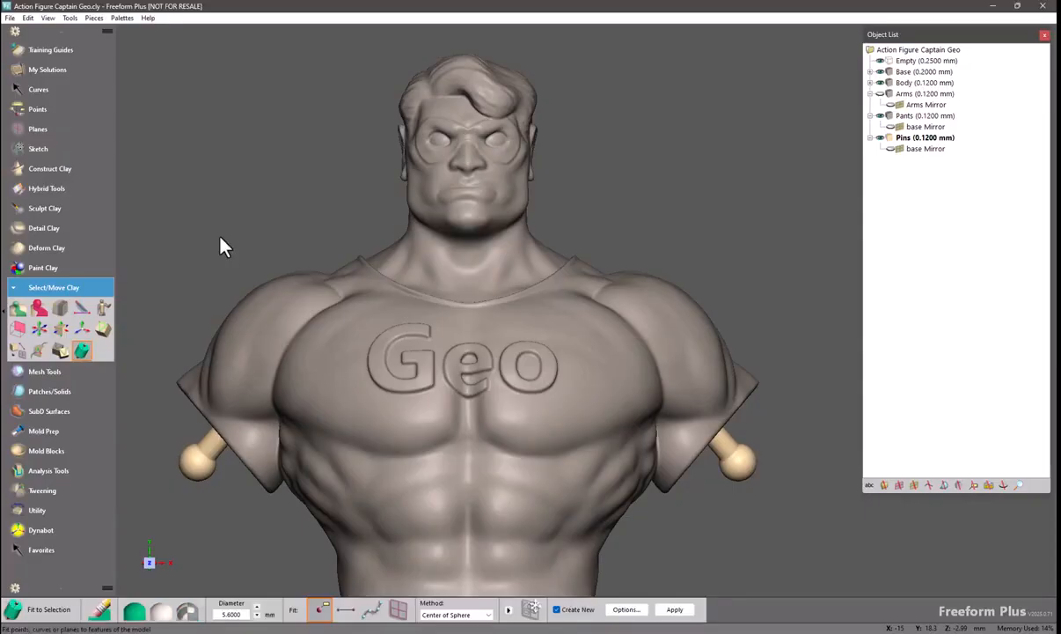
click(320, 610)
click(461, 617)
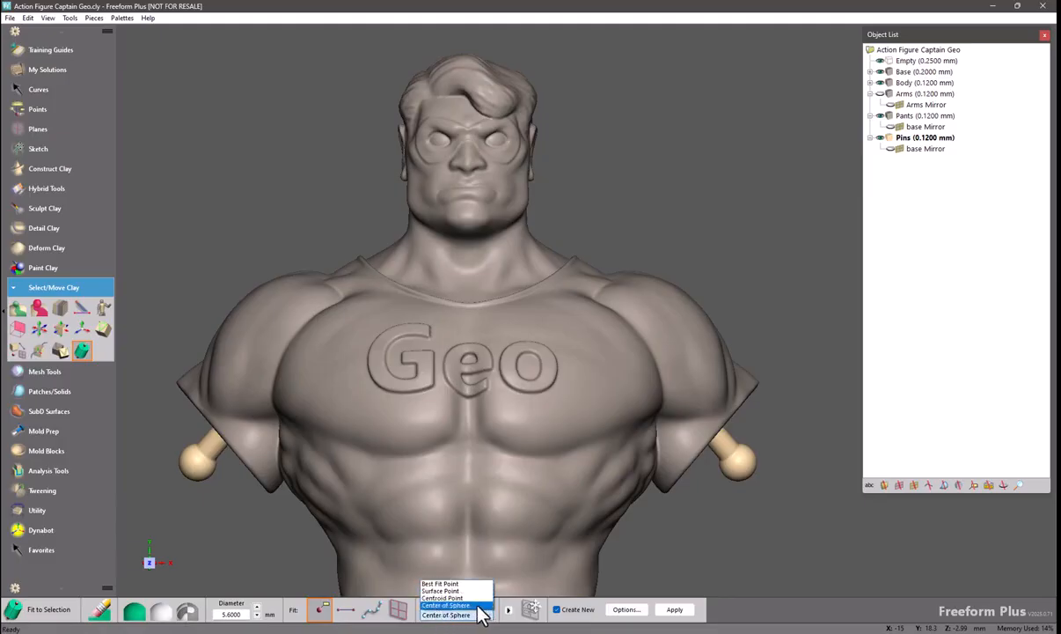
click(482, 605)
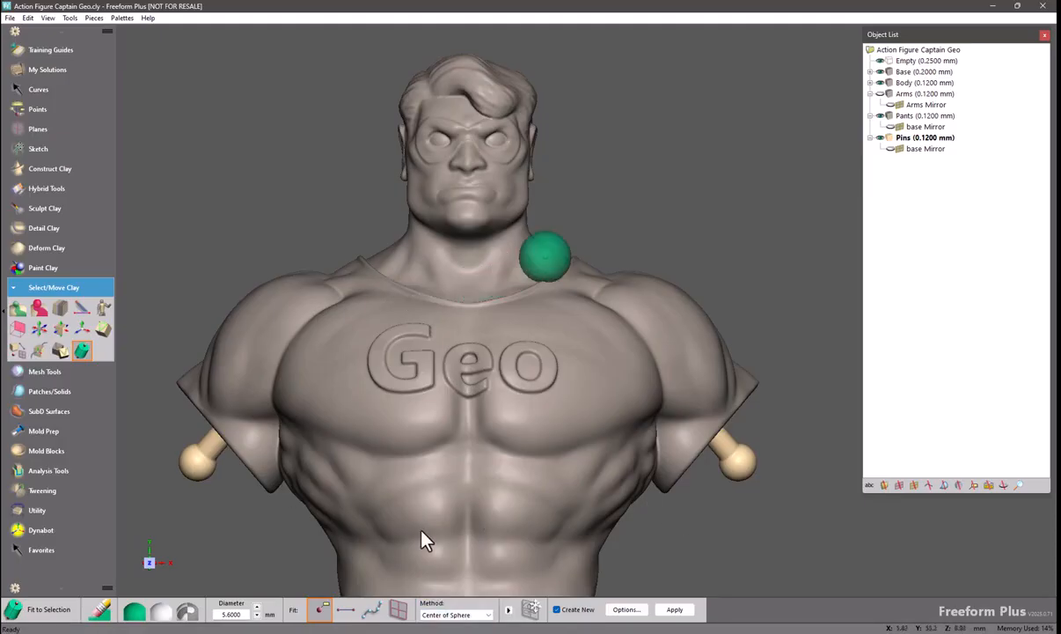
middle_drag(582, 259, 338, 64)
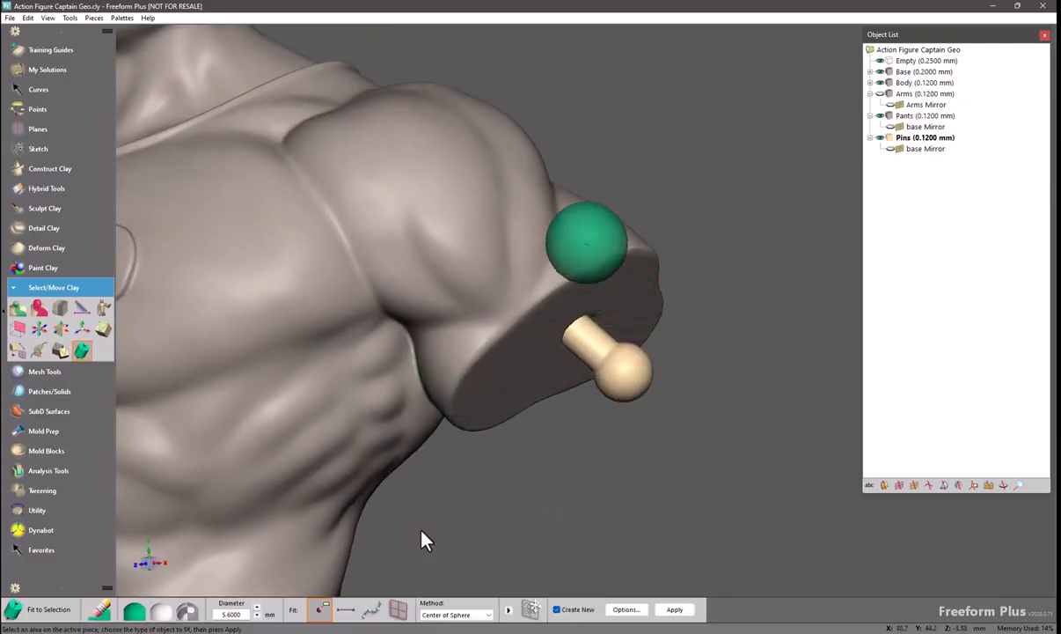
middle_drag(662, 390, 618, 371)
middle_drag(653, 314, 664, 319)
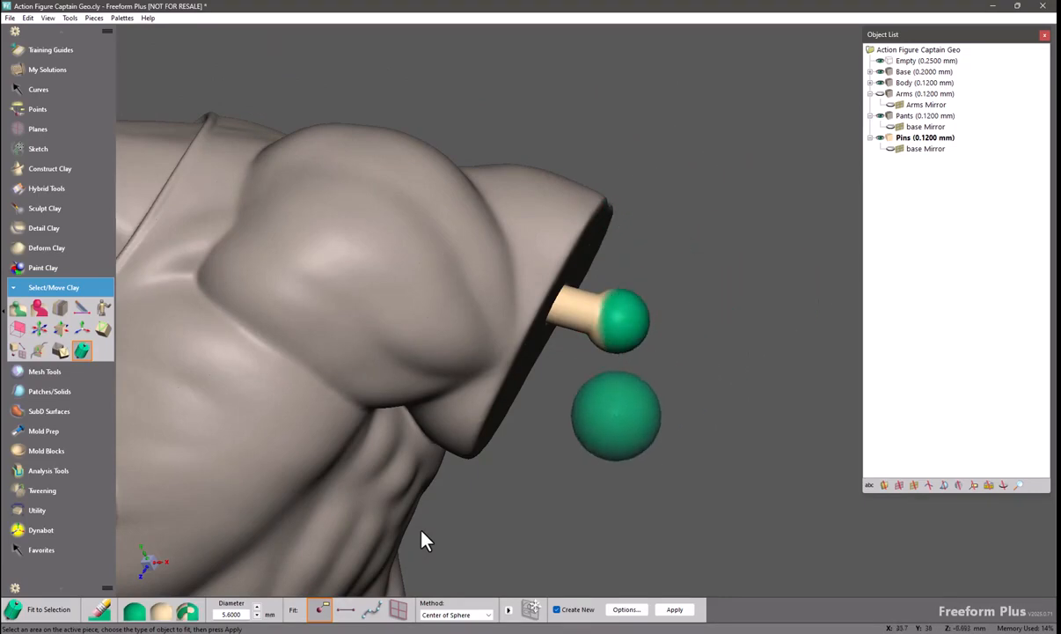
click(674, 609)
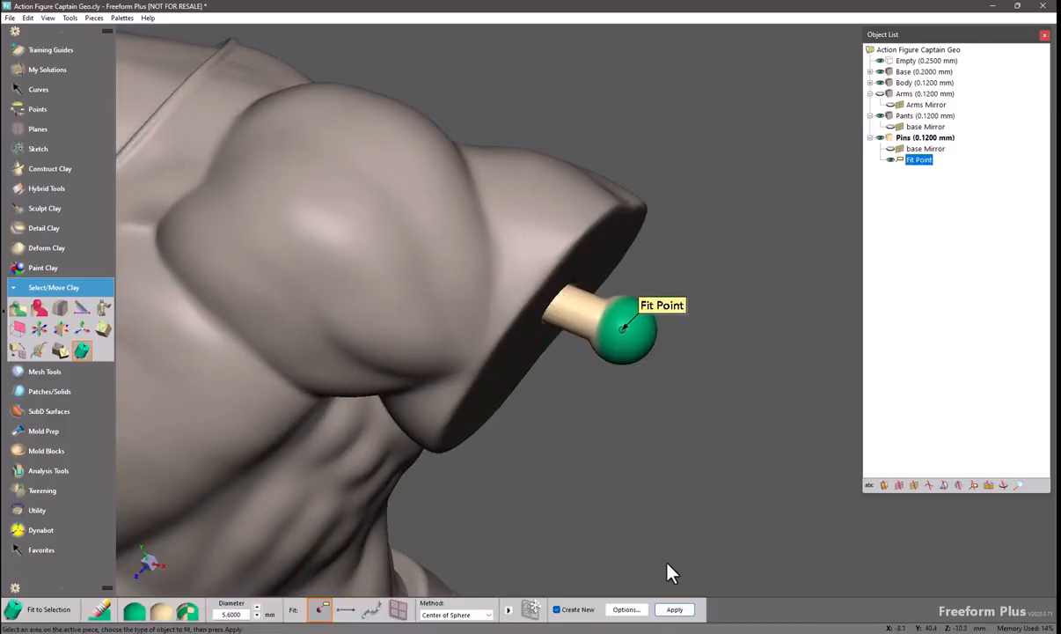
Create a new piece starting from a sphere shape, with a clay coarseness of 0.1 mm.
click(70, 17)
click(105, 31)
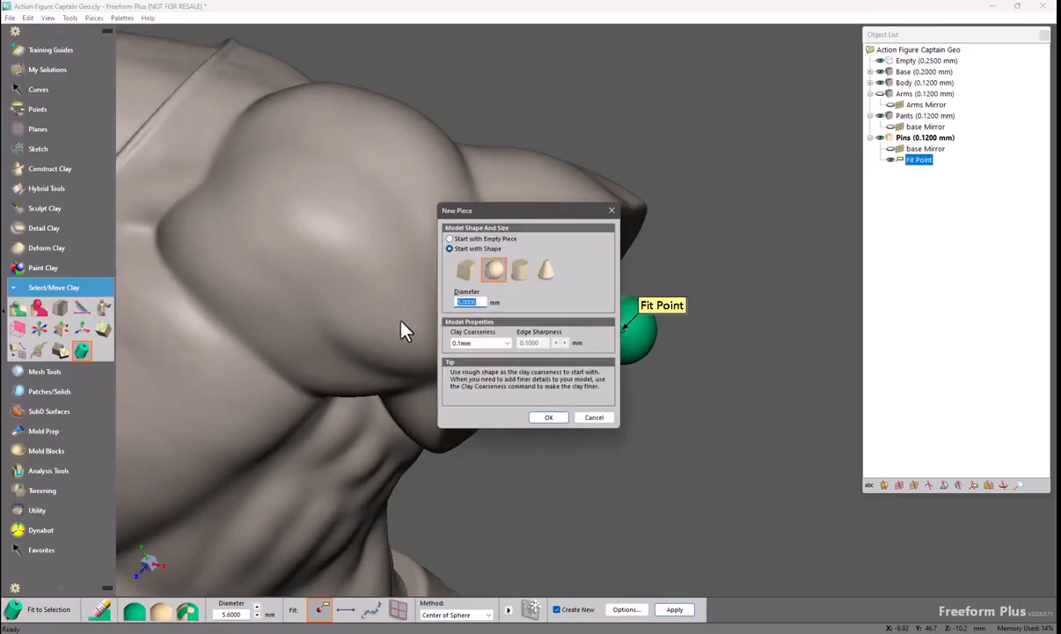
key(Return)
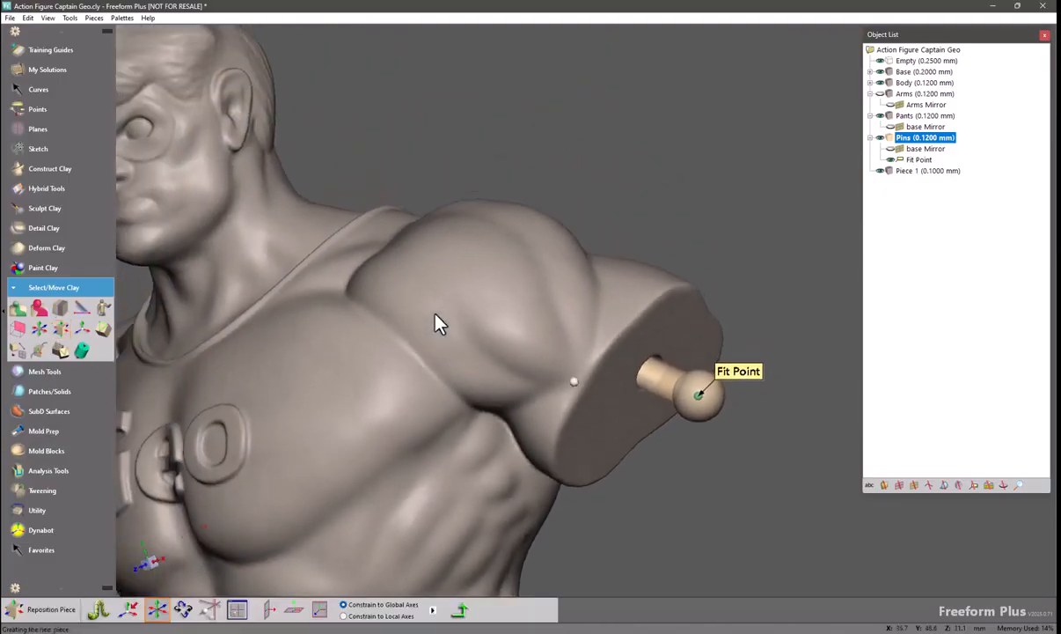
Make the Body piece active by picking it on the figure, and bring the head into view.
key(a)
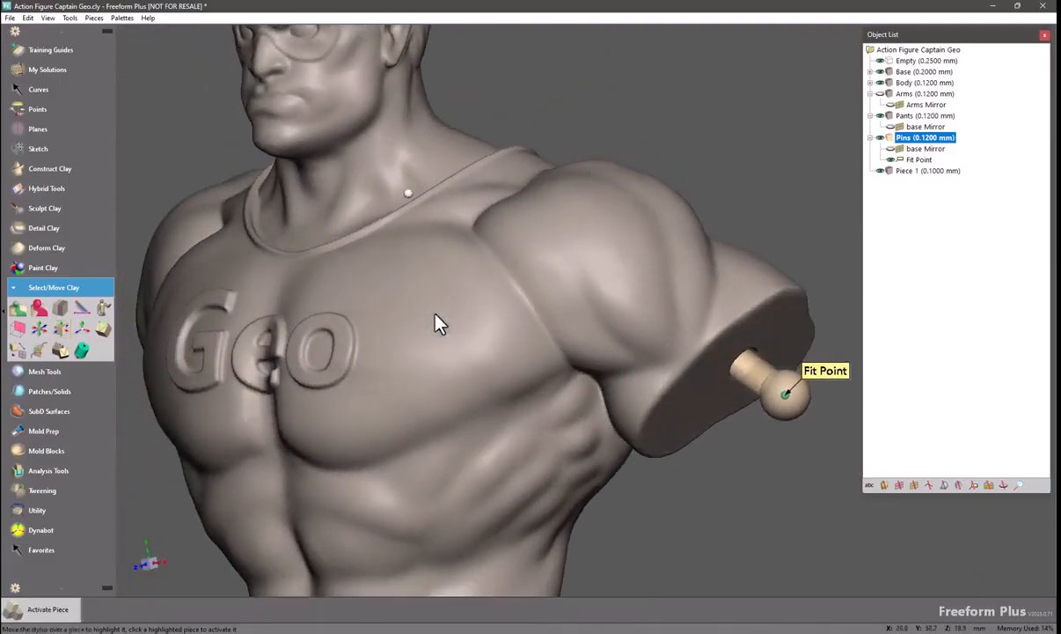
click(407, 193)
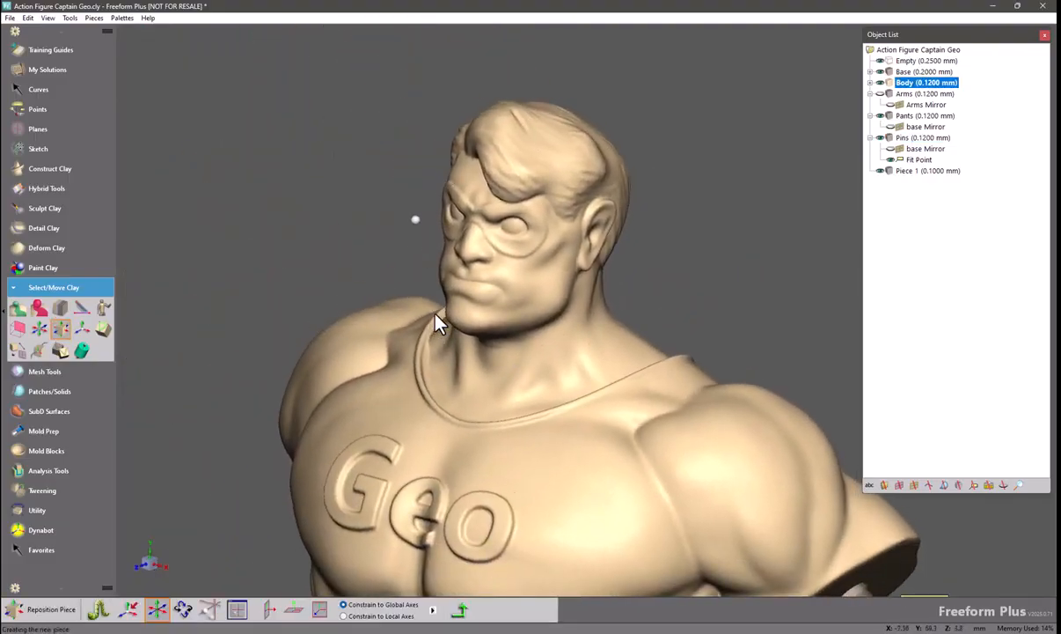
middle_drag(364, 259, 355, 304)
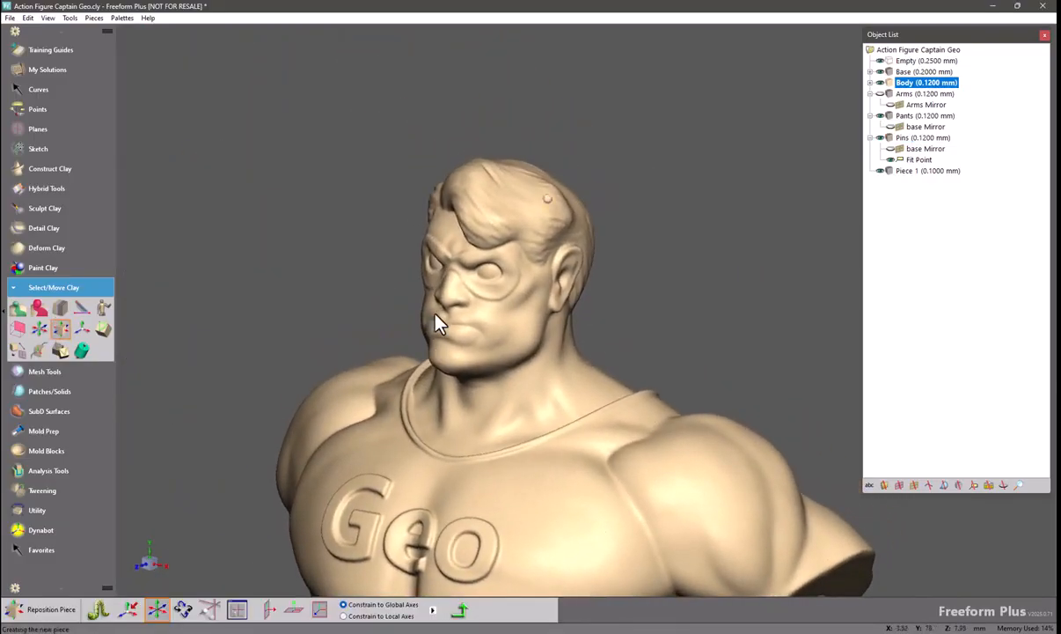
With Fit to Selection, select all clay of the head and neck, resizing the selection ball up and then down to 33.36 mm.
click(82, 351)
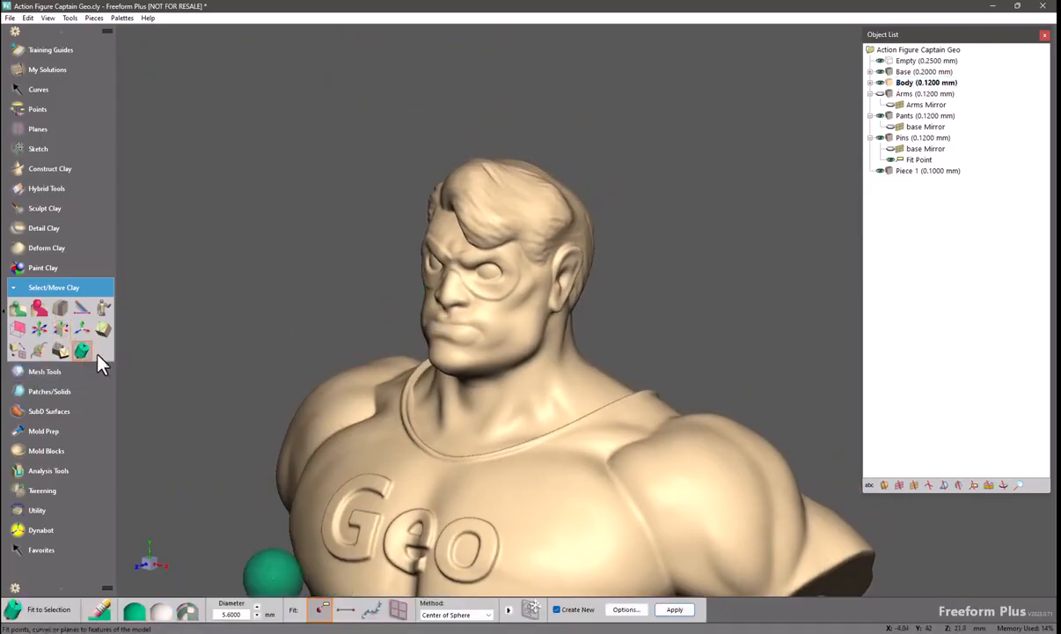
key(plus)
key(plus)
key(plus)
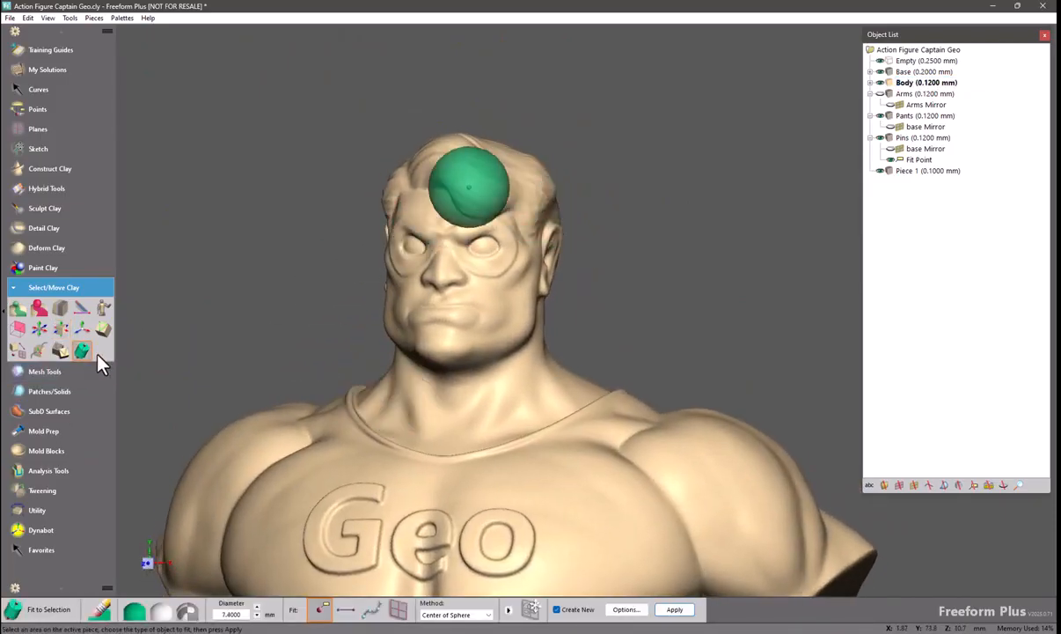
key(plus)
key(plus)
key(plus)
key(plus)
key(plus)
key(plus)
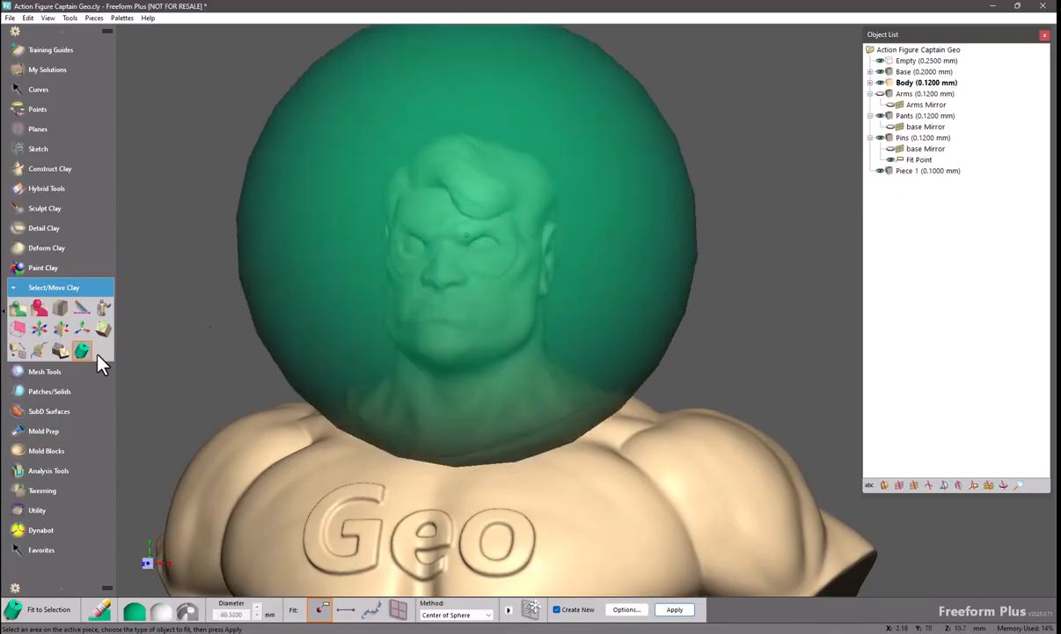
key(minus)
key(minus)
key(minus)
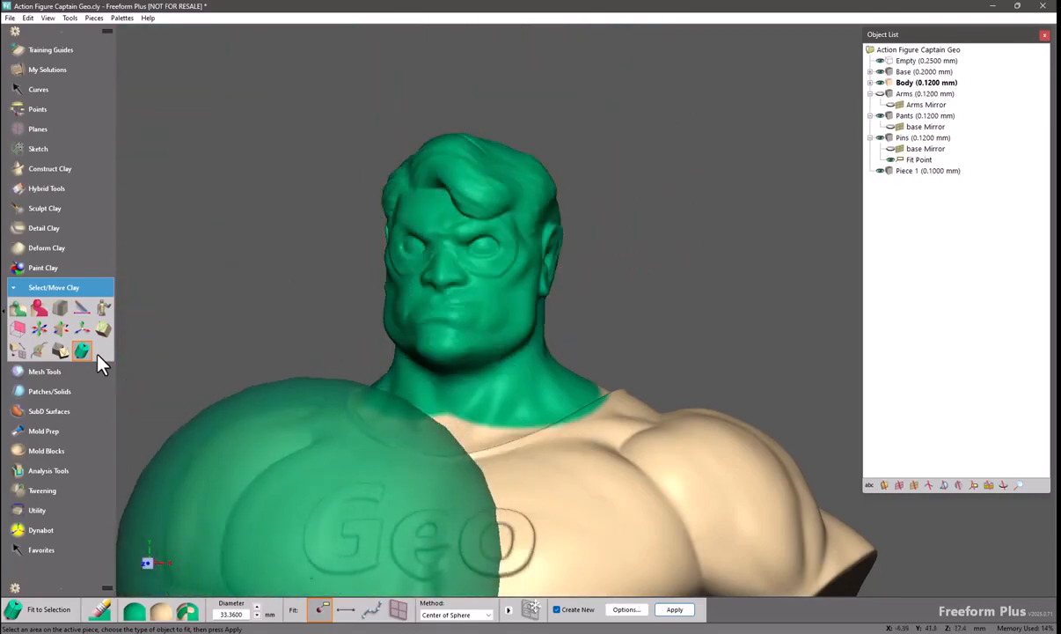
Fit a new point to the selected head clay using the Centroid Point method, and check its position.
click(441, 616)
click(444, 605)
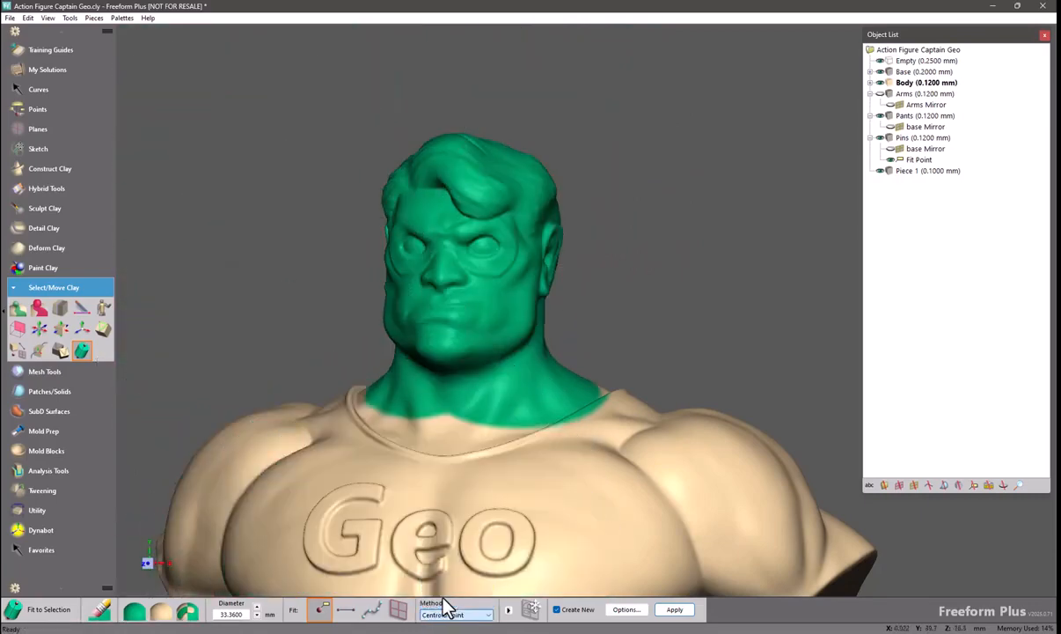
click(675, 609)
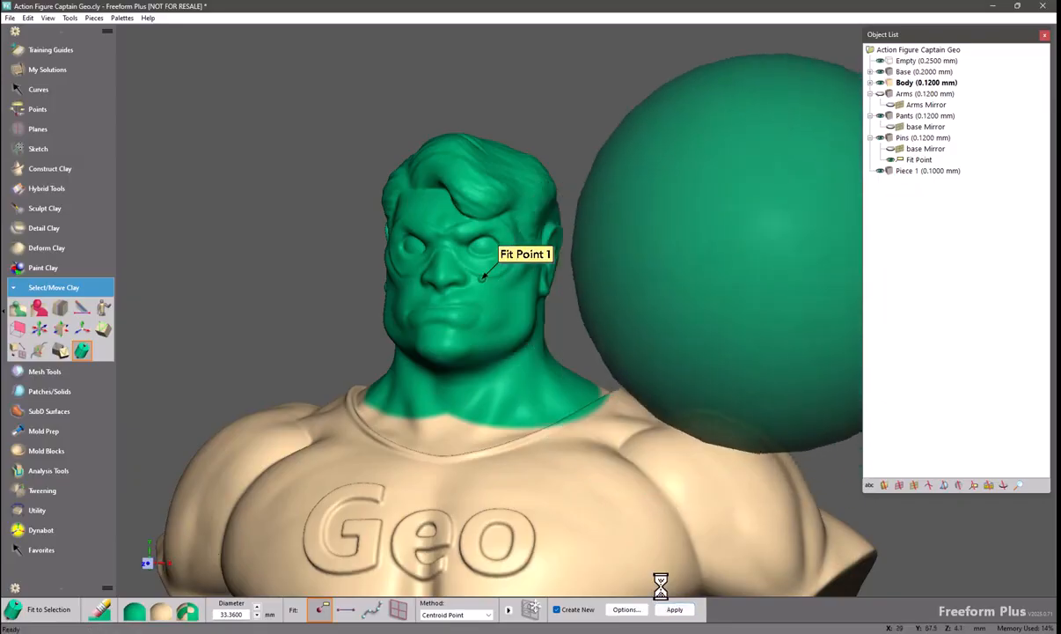
middle_drag(686, 240, 397, 271)
middle_drag(660, 586, 660, 581)
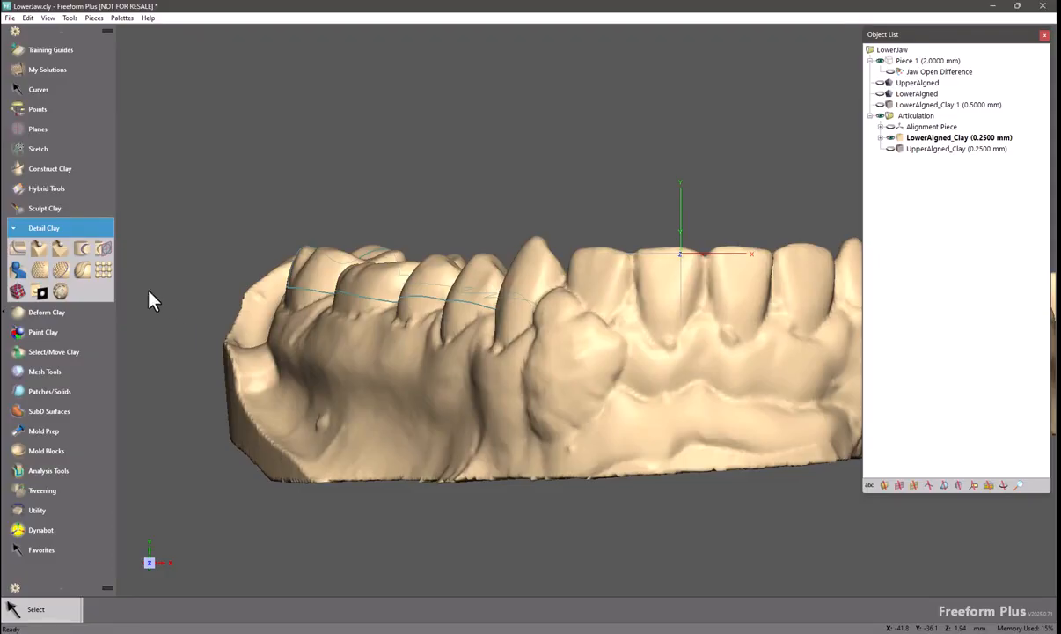
In the LowerJaw model, set up Emboss with Curve to create a new piece, and select the curve loop around the back teeth and its enclosed area.
middle_drag(416, 208, 423, 275)
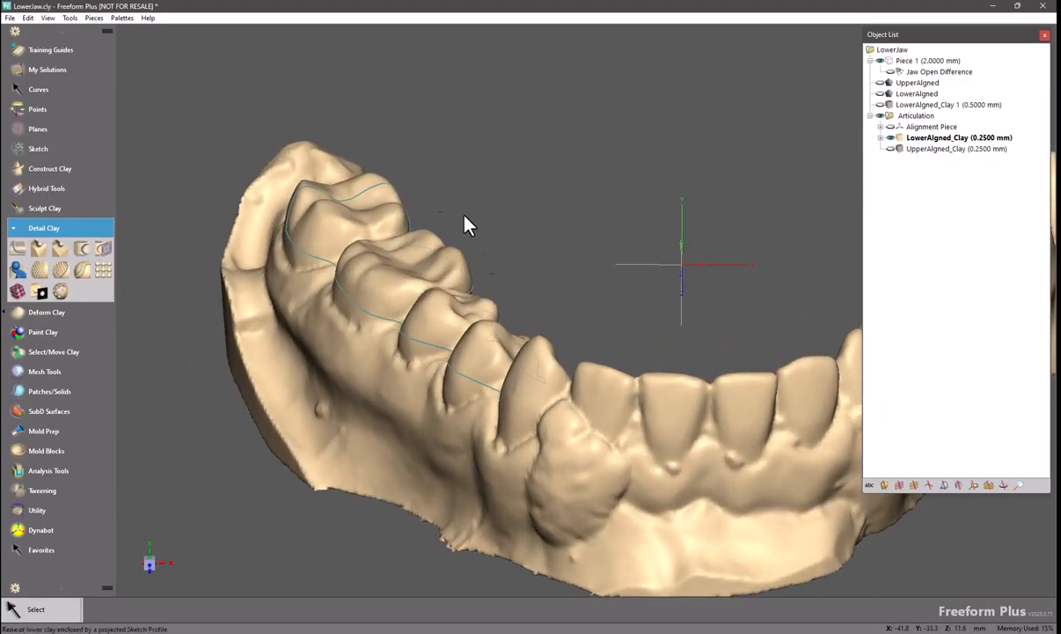
click(80, 246)
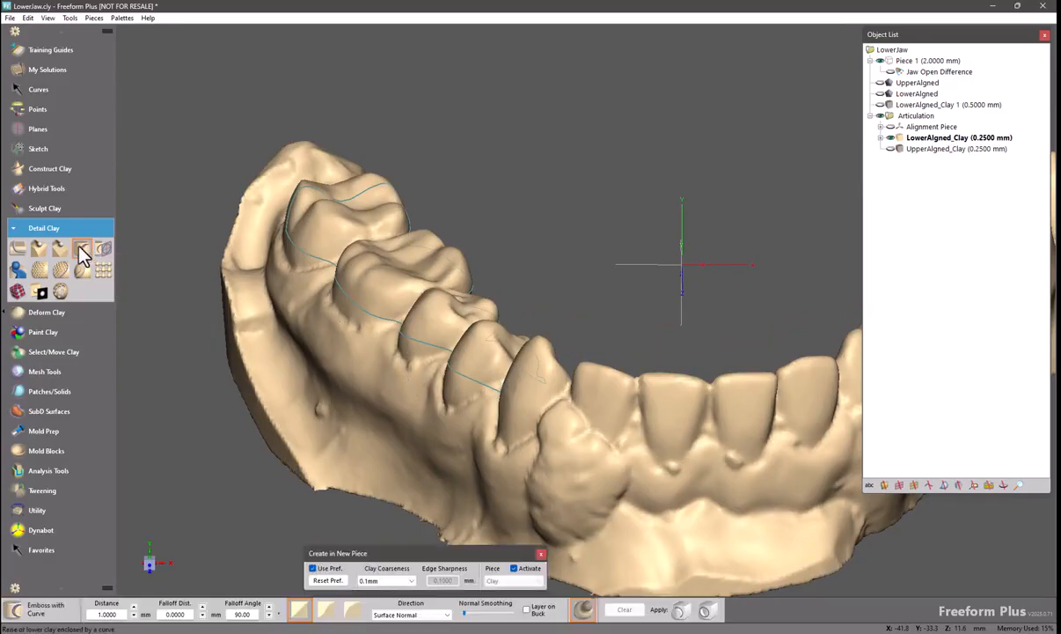
click(584, 611)
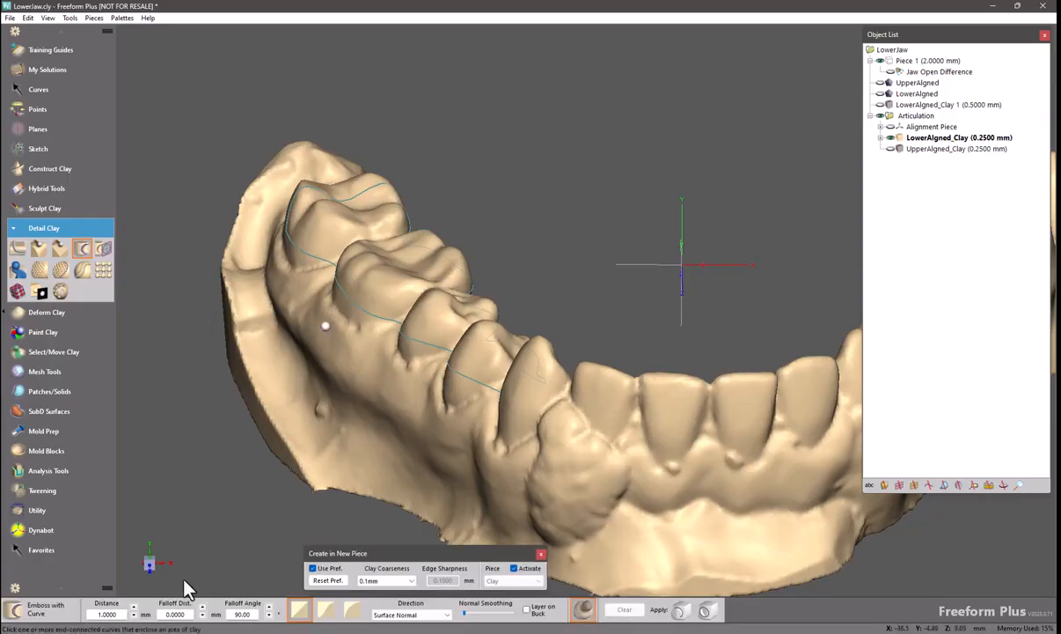
click(360, 309)
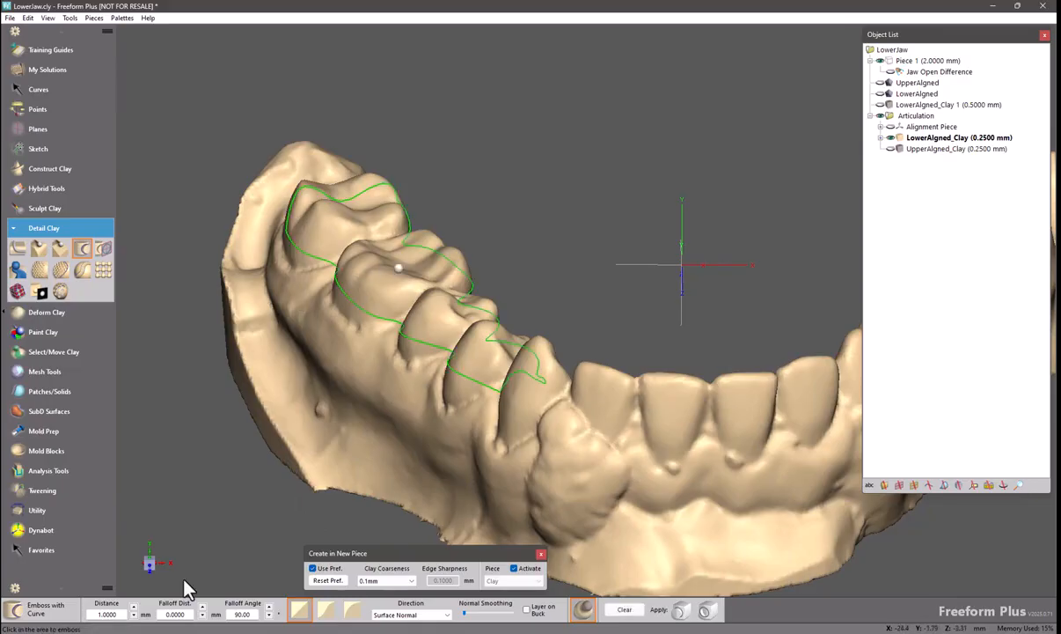
click(400, 266)
Raise the enclosed tooth area by 1 mm along the surface normal into a new piece with 0.1 mm clay coarseness.
middle_drag(358, 379, 312, 413)
middle_drag(239, 286, 294, 257)
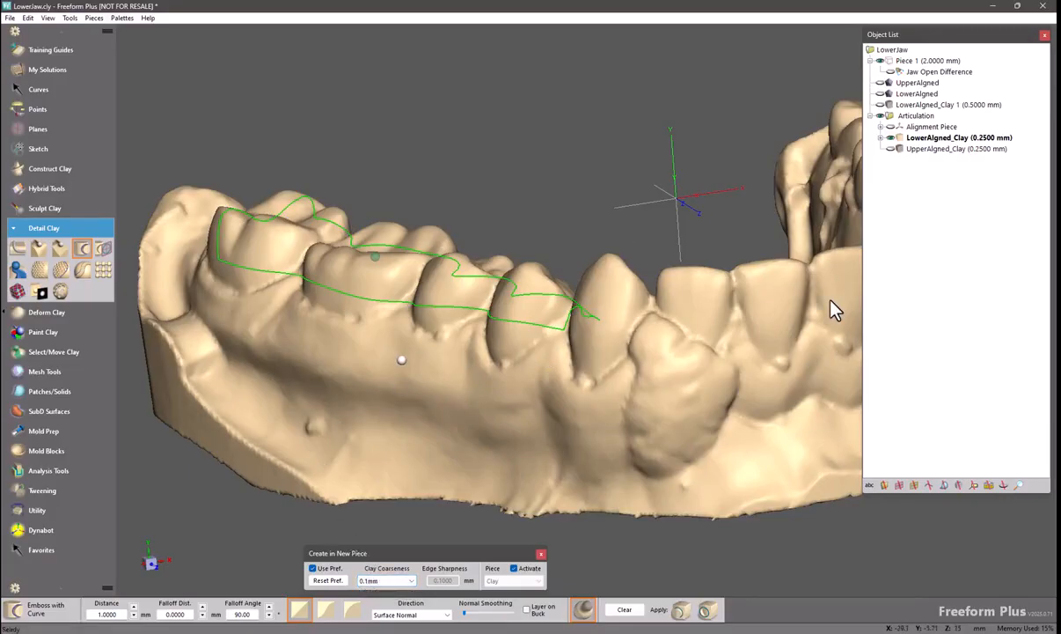
middle_drag(402, 359, 437, 352)
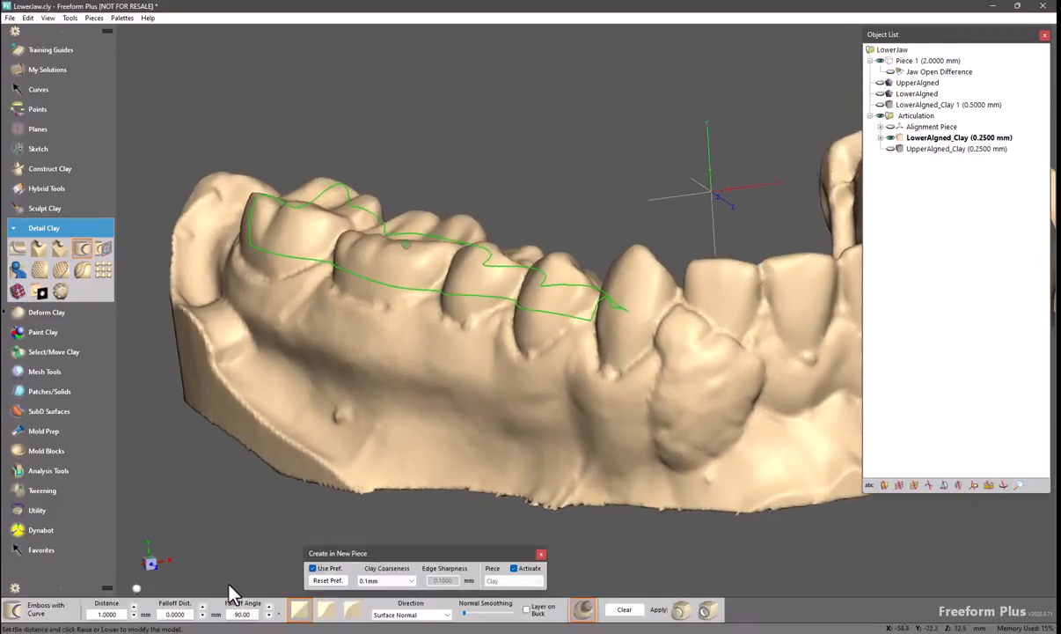
click(686, 619)
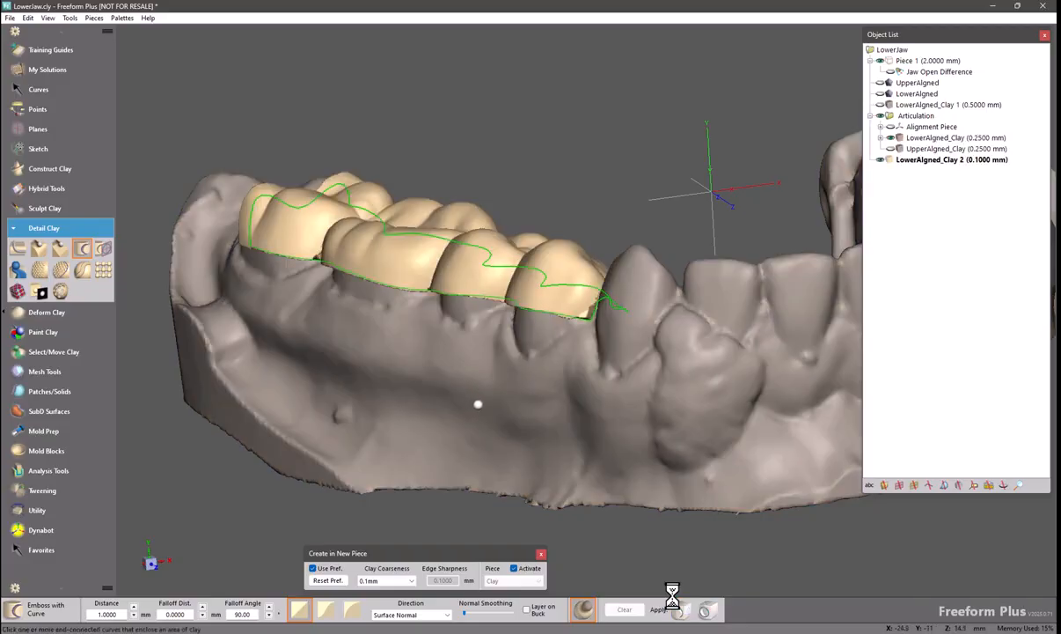
Hide the LowerAlgned_Clay (0.2500 mm) piece to isolate the embossed tooth shell, and inspect the shell.
middle_drag(535, 306, 704, 265)
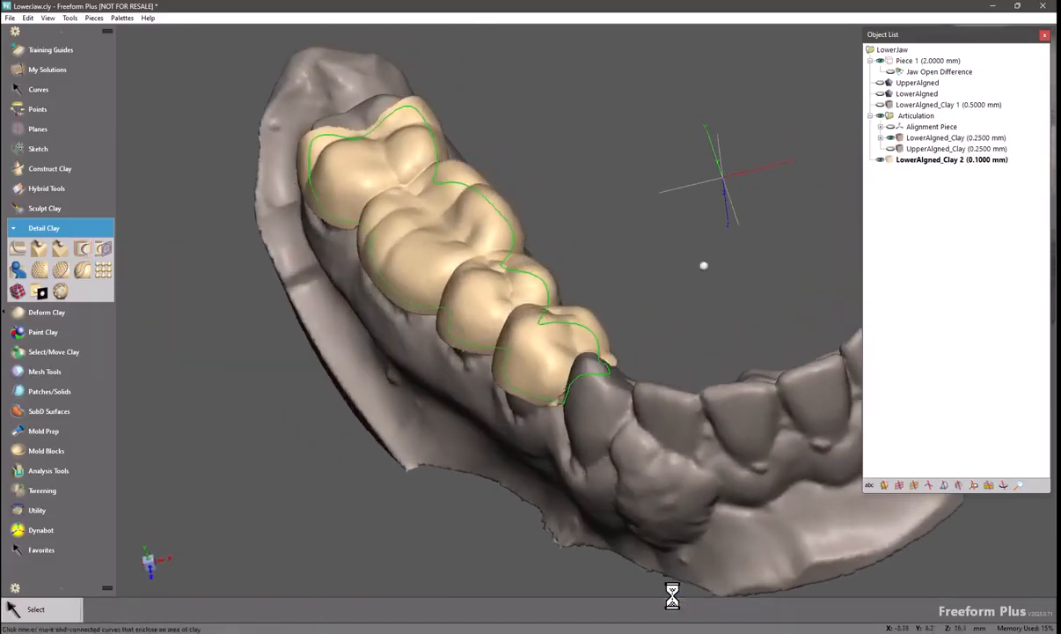
middle_drag(556, 202, 507, 242)
click(890, 138)
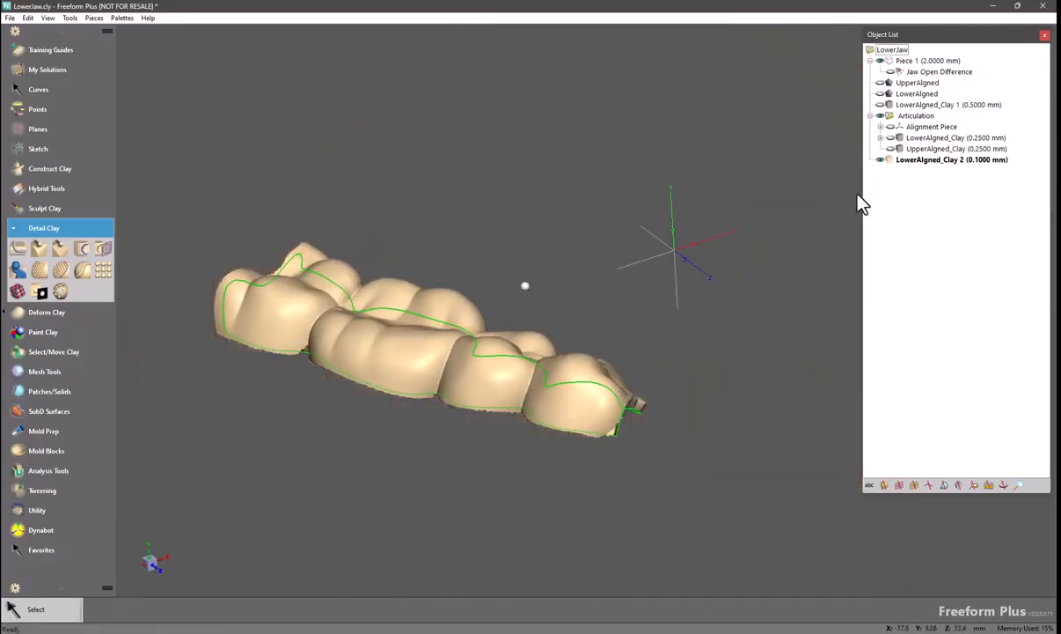
middle_drag(524, 284, 536, 247)
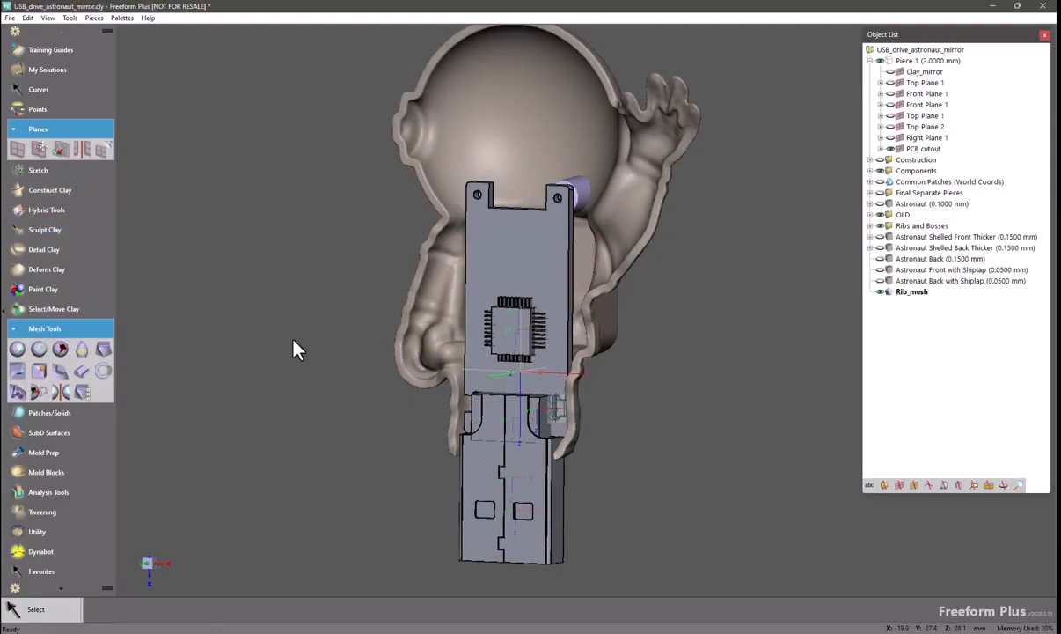
In the USB drive astronaut model, start Mirror Mesh about a plane for Rib_mesh and show the Clay_mirror plane.
click(61, 392)
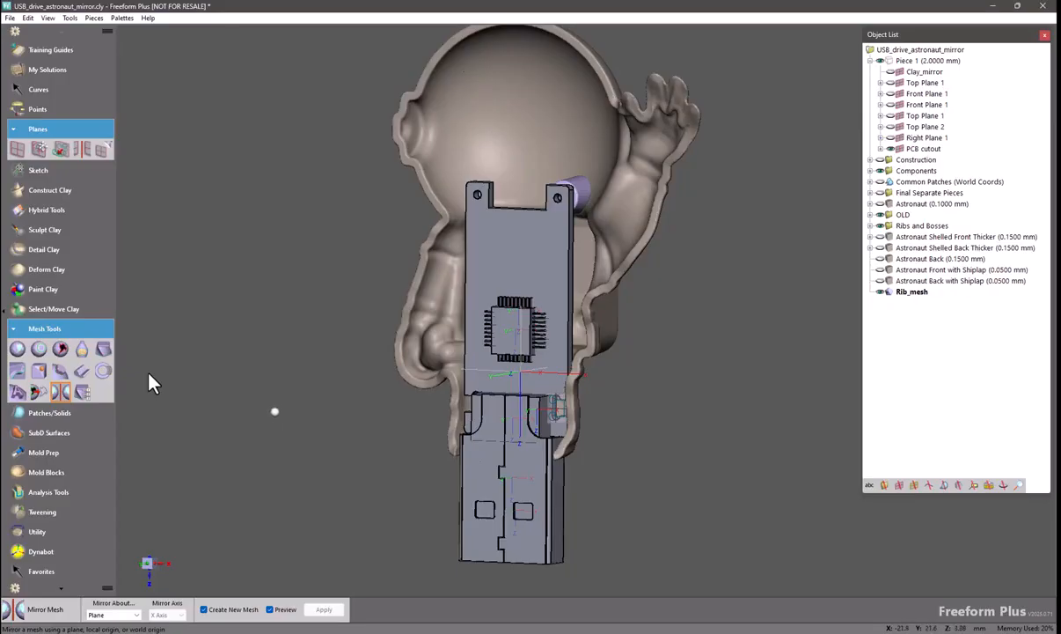
click(113, 615)
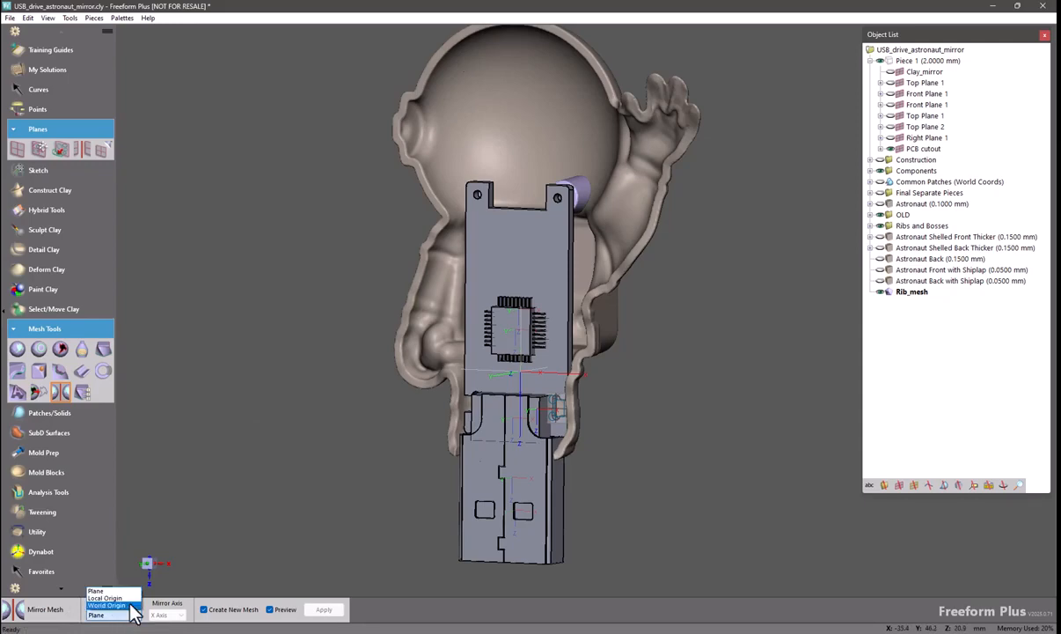
click(195, 548)
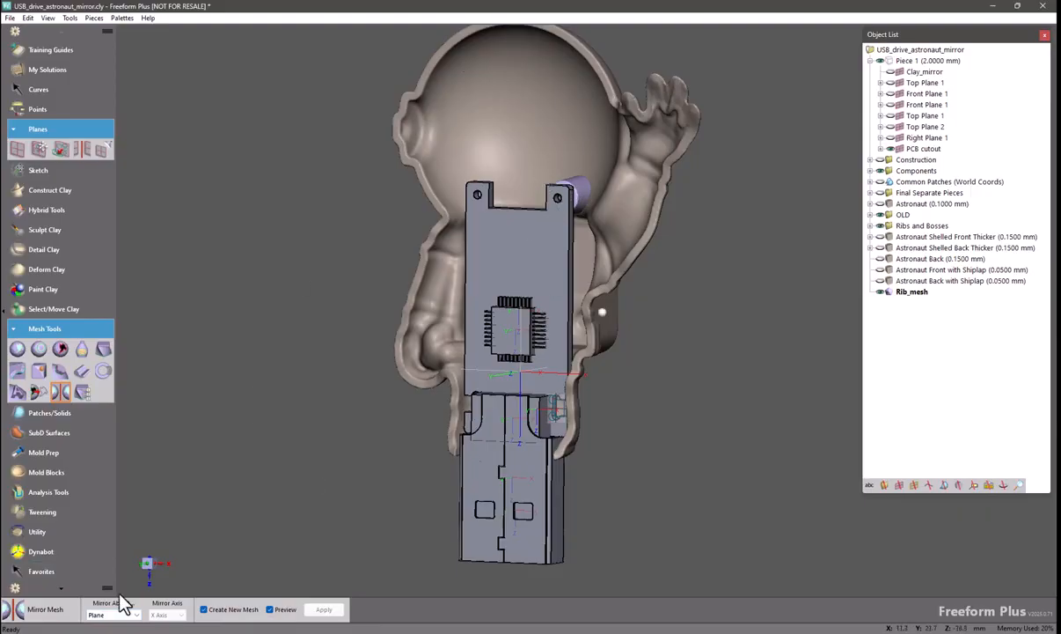
click(889, 70)
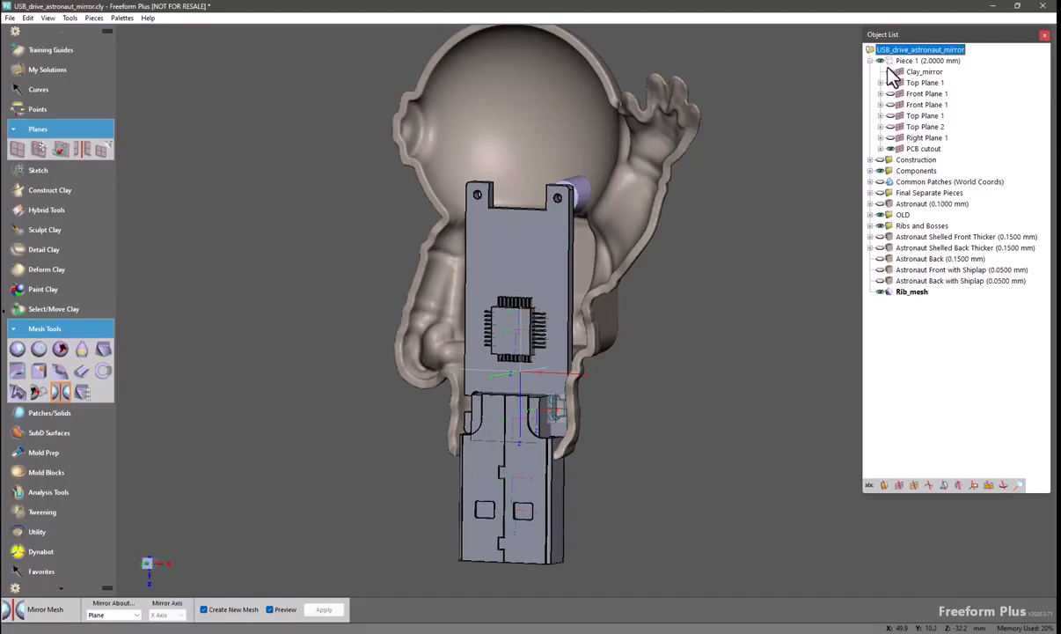
click(889, 70)
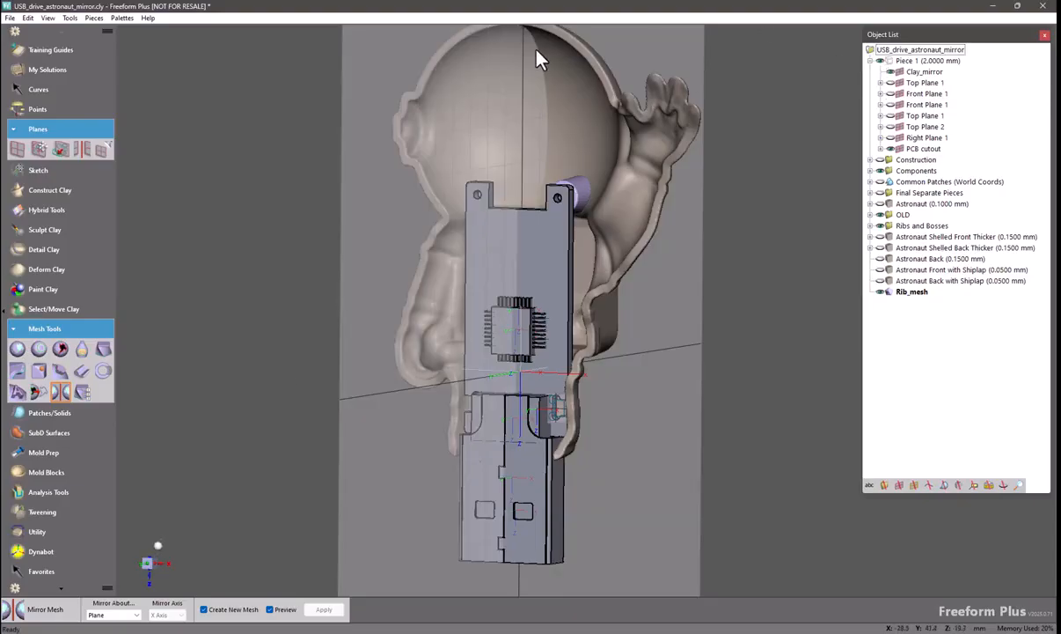
Mirror Rib_mesh about the Clay_mirror plane as a new mesh, and hide the plane.
click(913, 72)
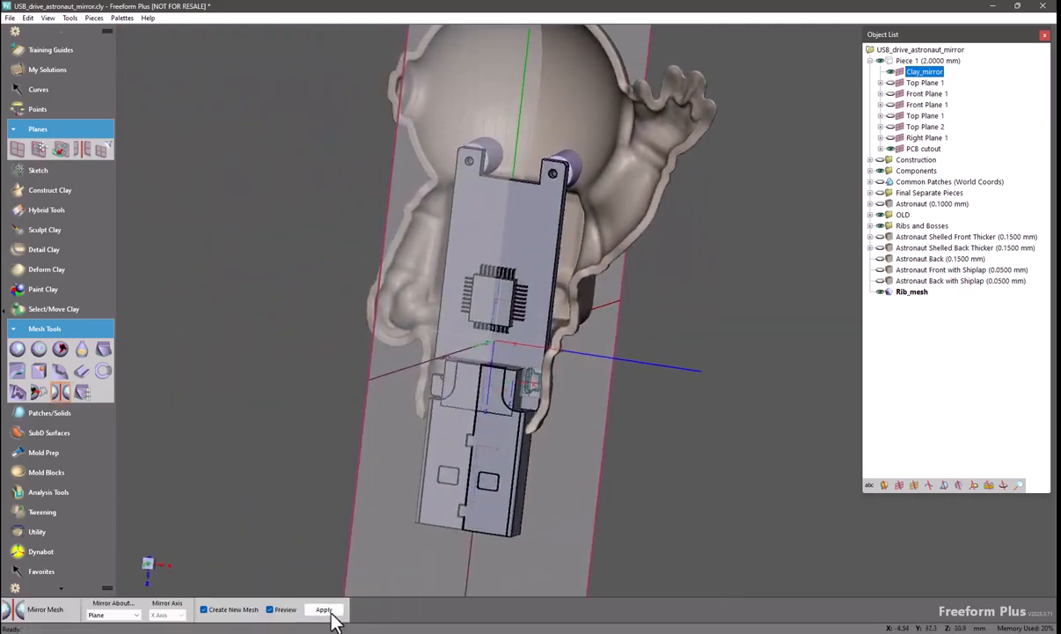
click(332, 614)
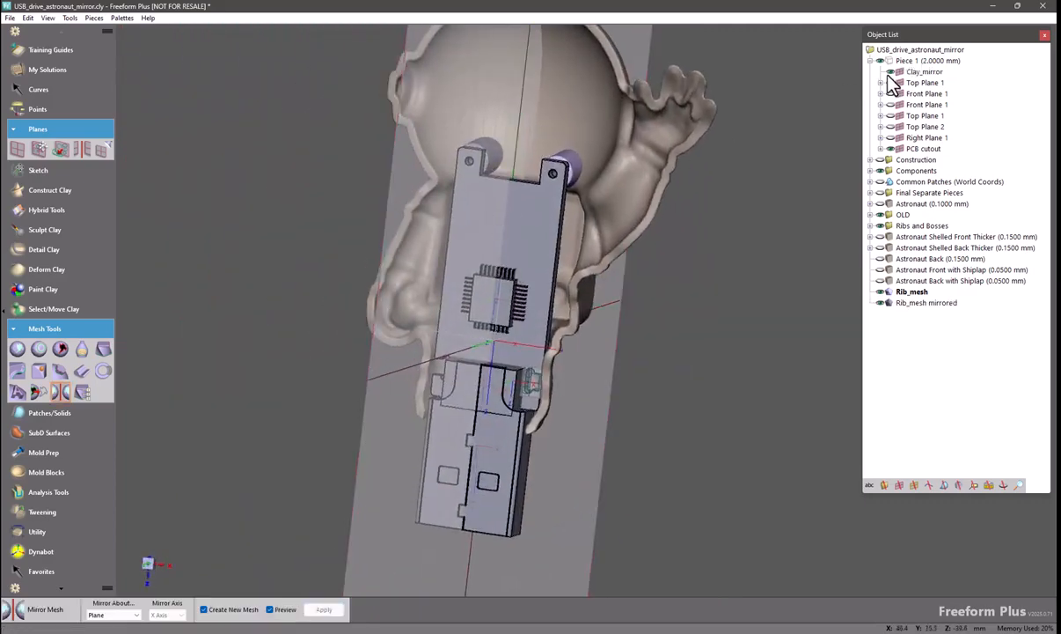
click(890, 74)
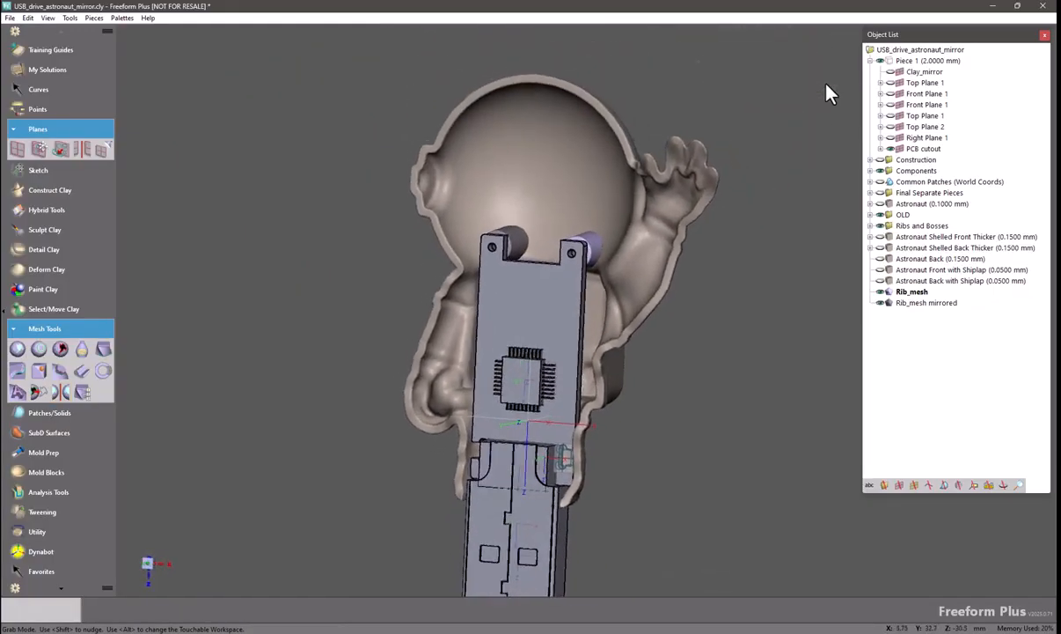
Activate Piece 1 and mirror the PCB cutout plane about the Clay_mirror plane as a new plane.
right_click(922, 60)
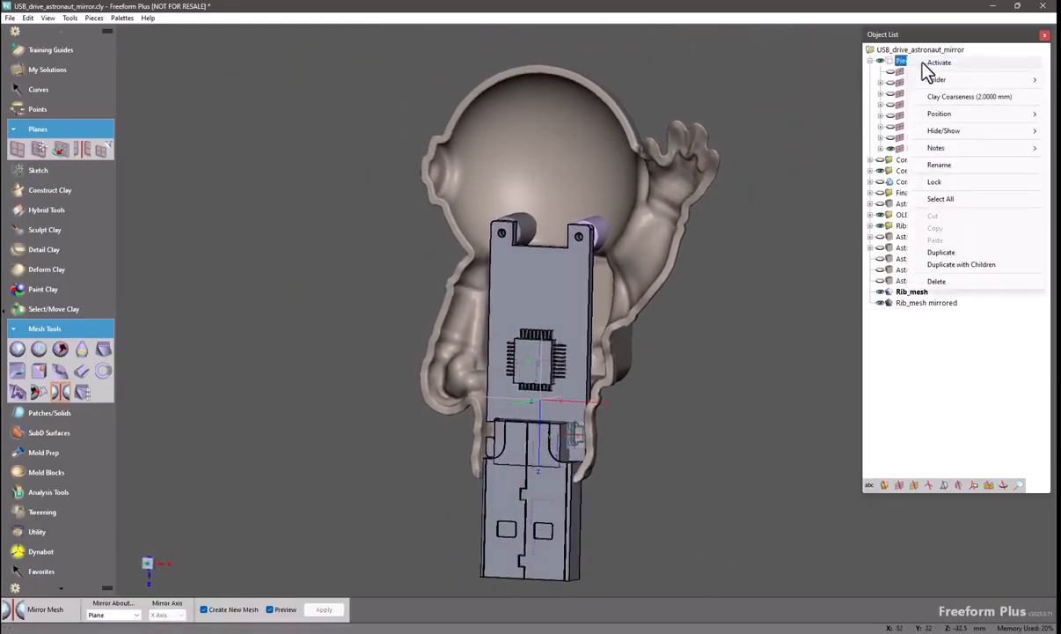
click(935, 63)
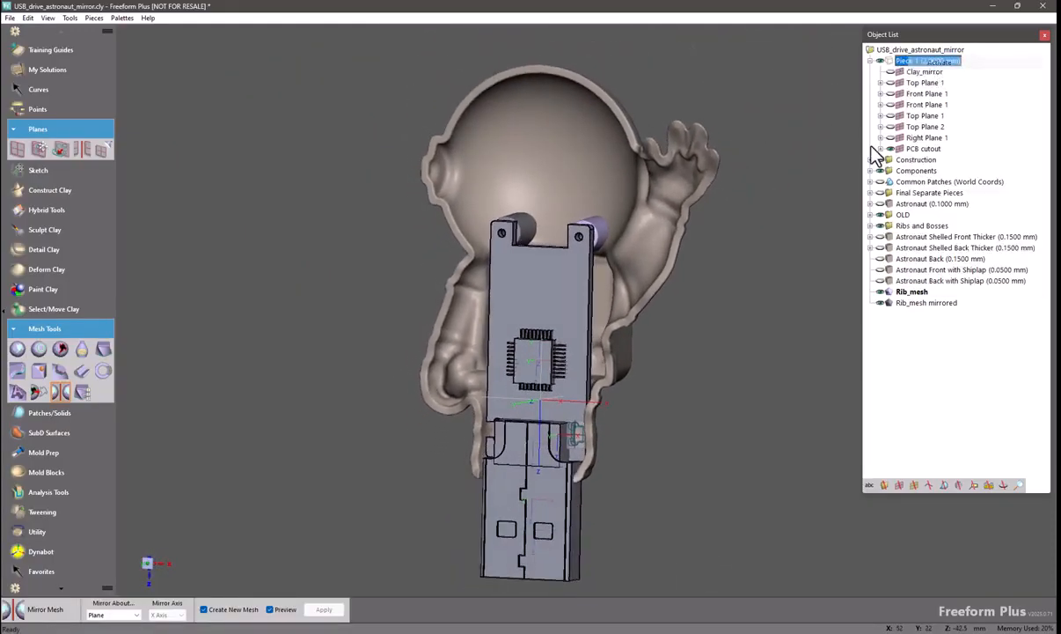
click(82, 152)
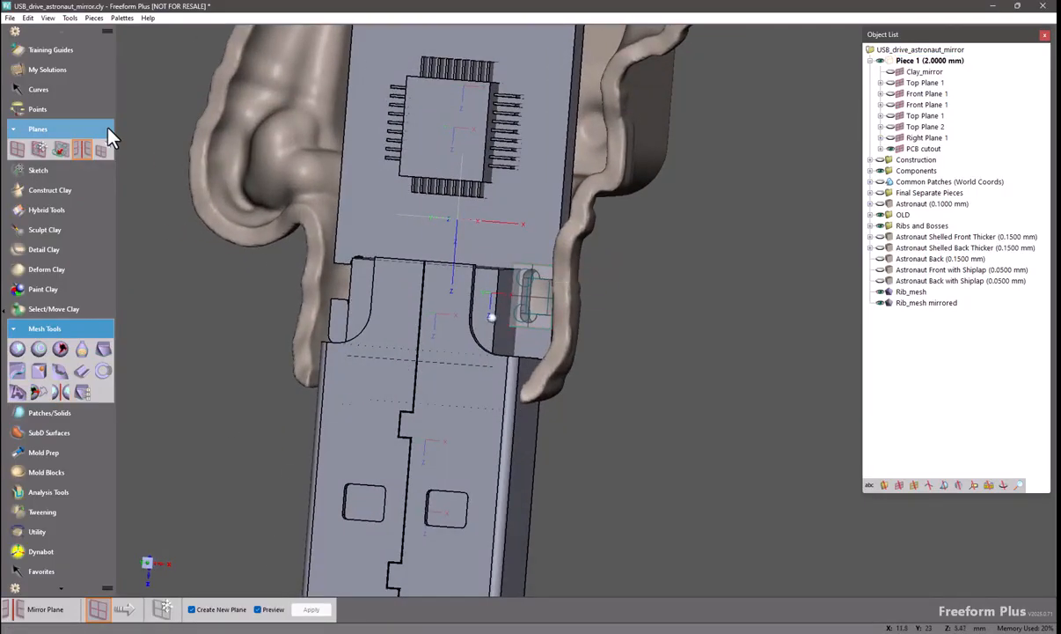
middle_drag(489, 334, 524, 467)
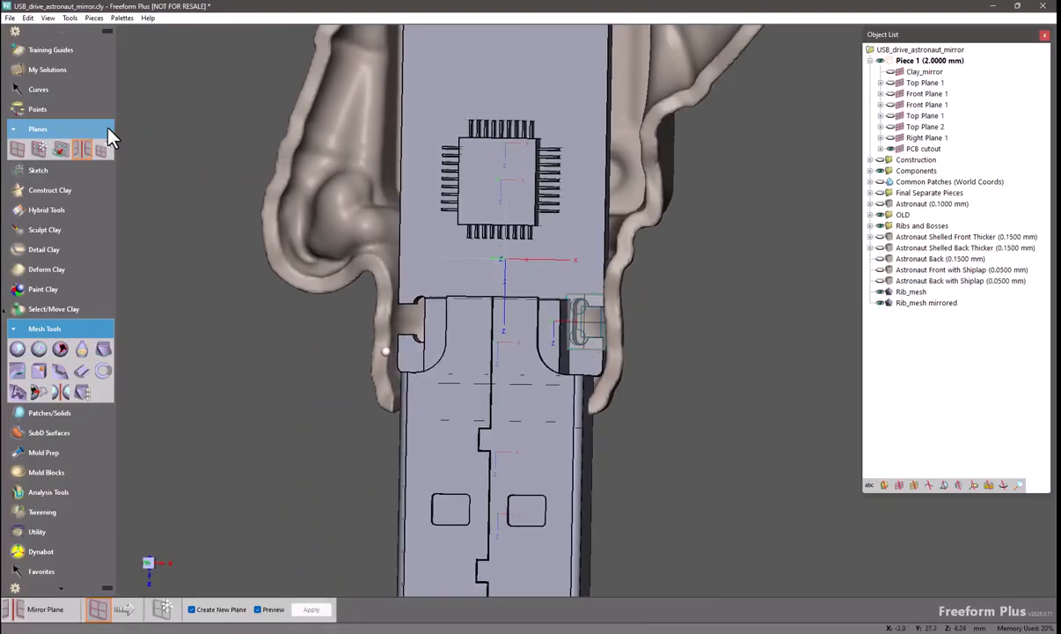
middle_drag(343, 341, 376, 366)
middle_drag(376, 365, 373, 309)
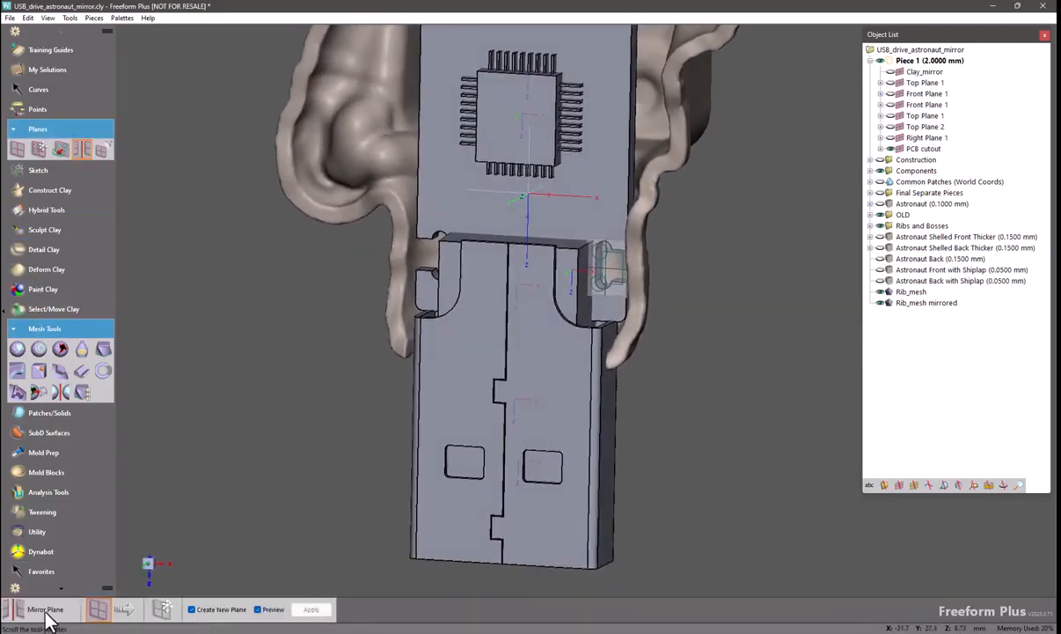
click(602, 277)
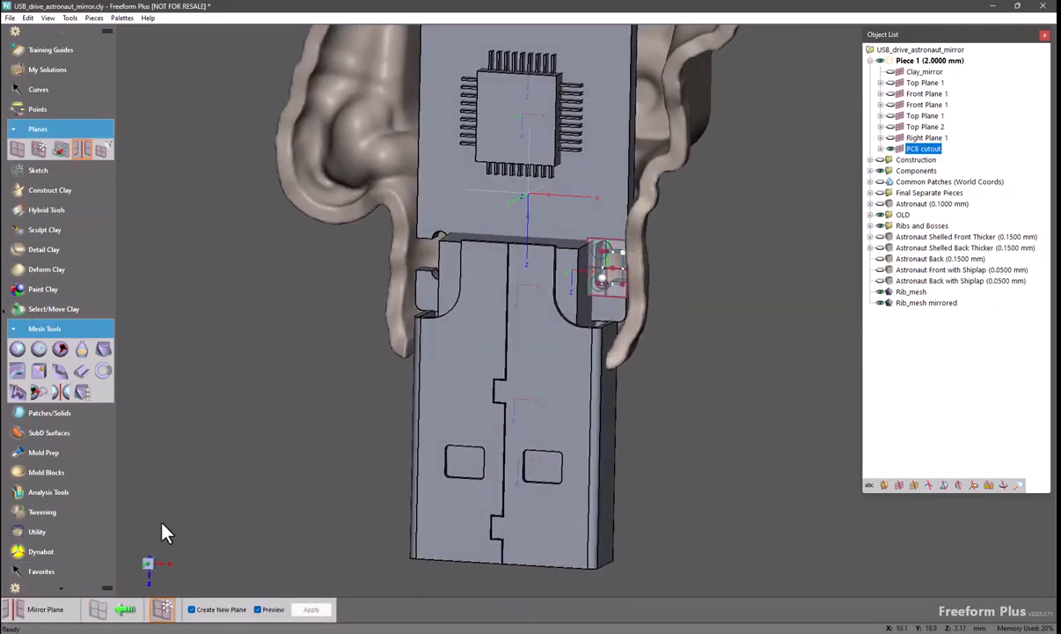
click(917, 74)
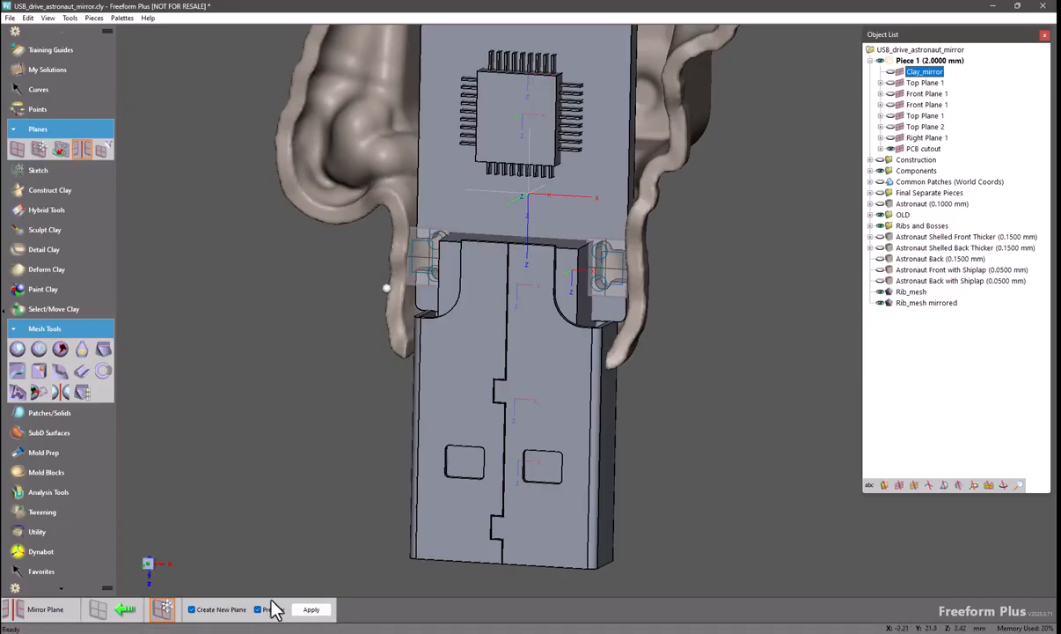
click(311, 613)
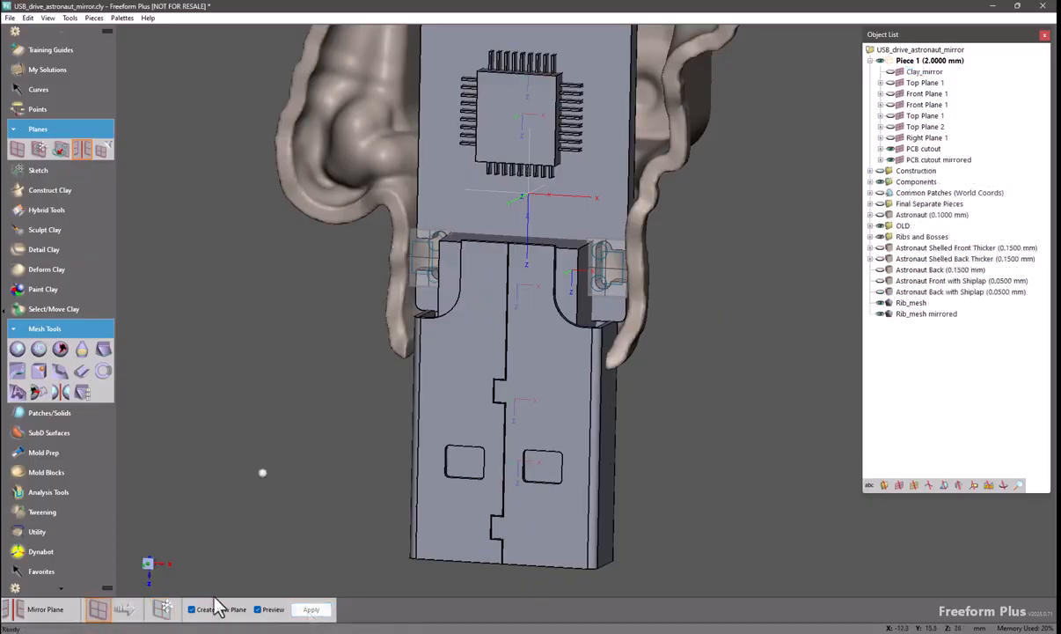